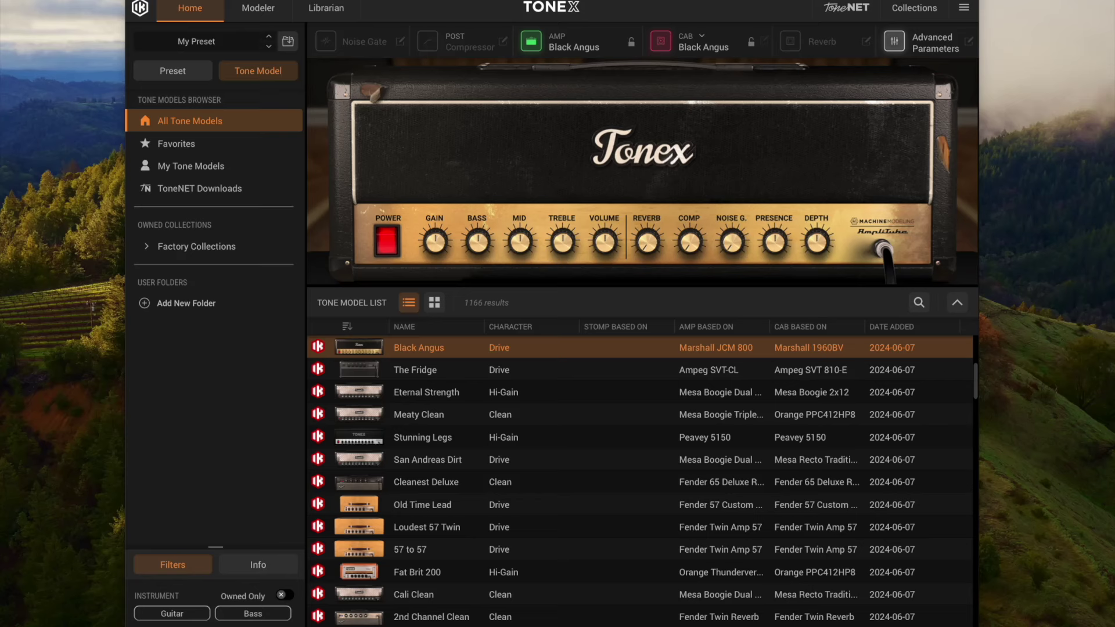
# Load the DMBL preset, then DMBL B, dismissing the missing tone model notice
pyautogui.click(162, 74)
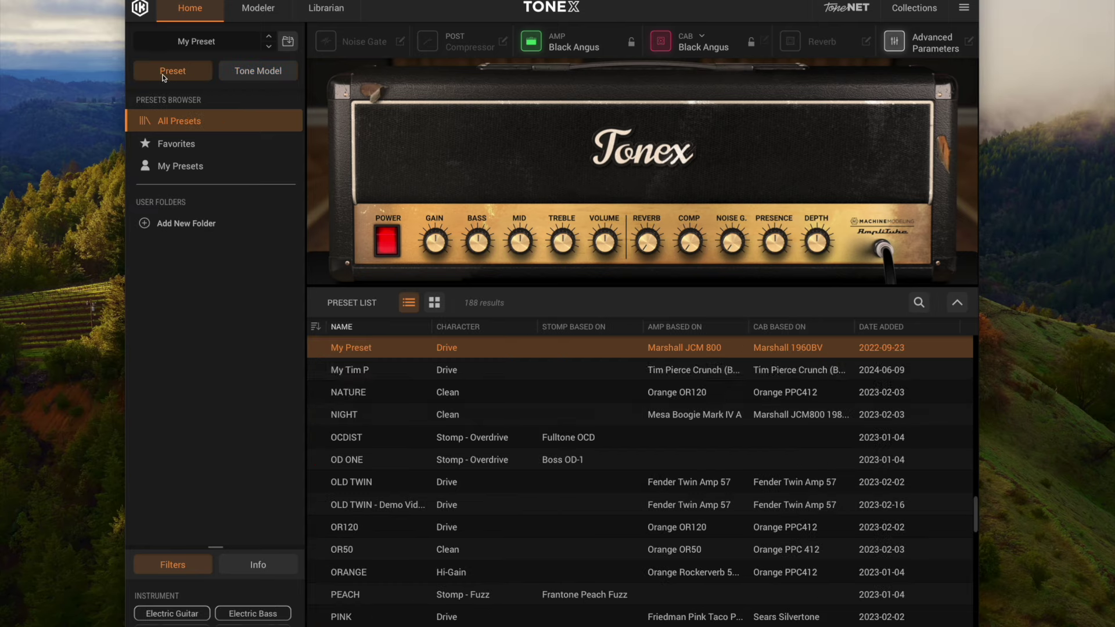
pyautogui.scroll(15, 402, 409)
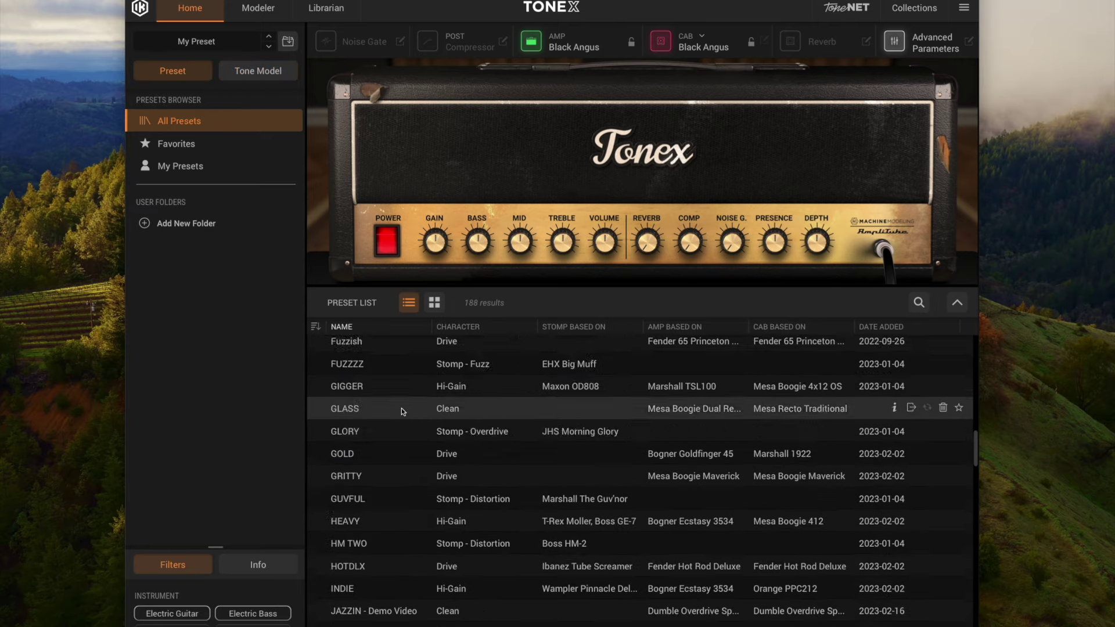
pyautogui.scroll(5, 402, 411)
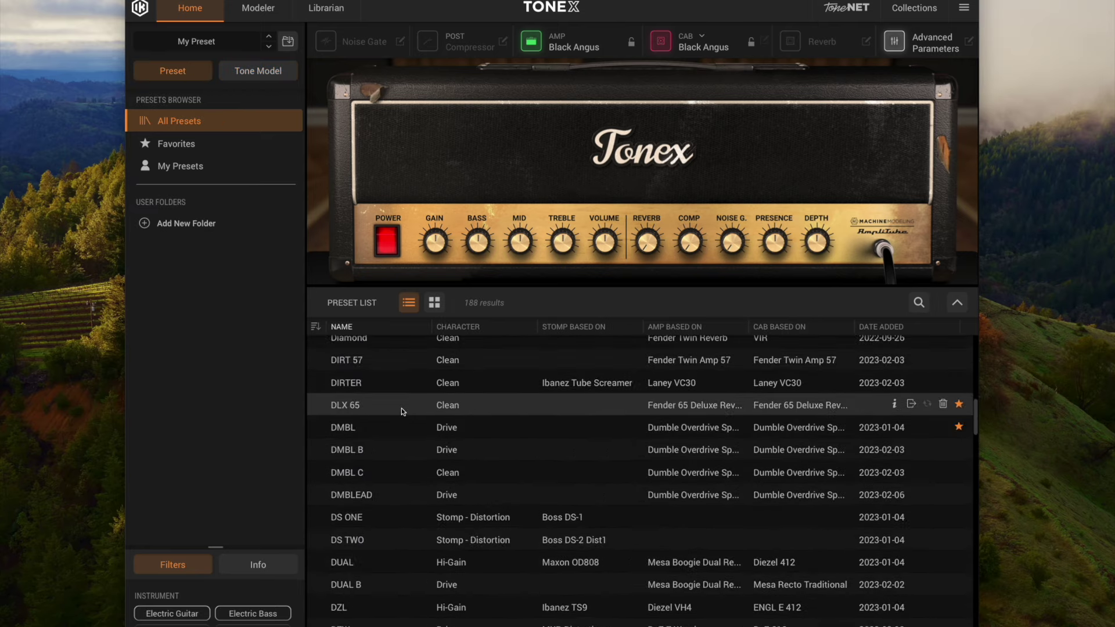
pyautogui.click(396, 427)
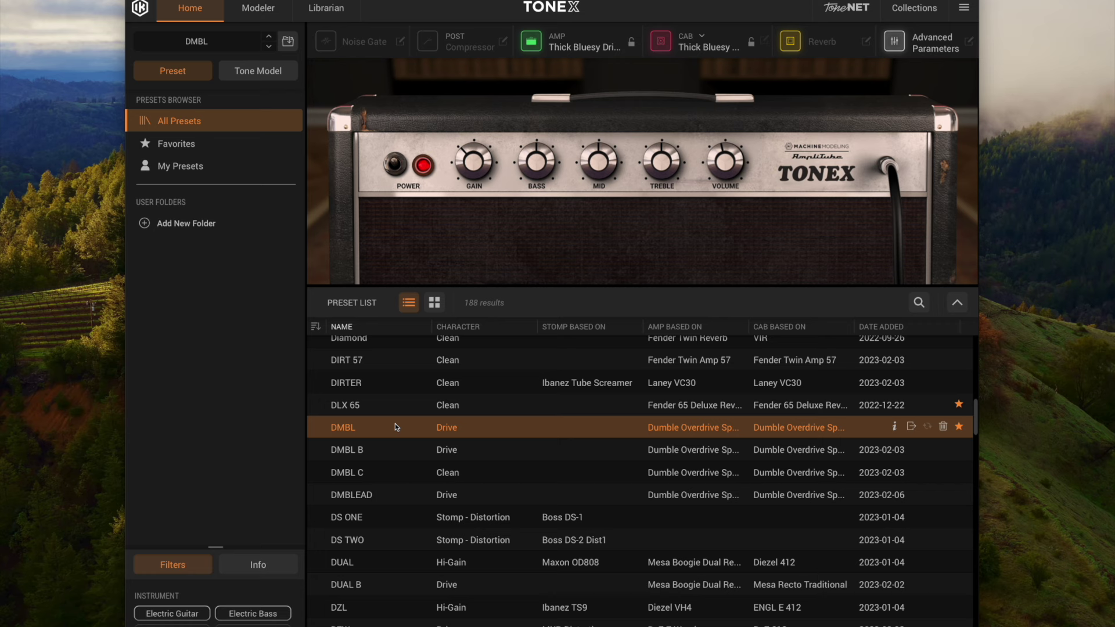
pyautogui.click(385, 453)
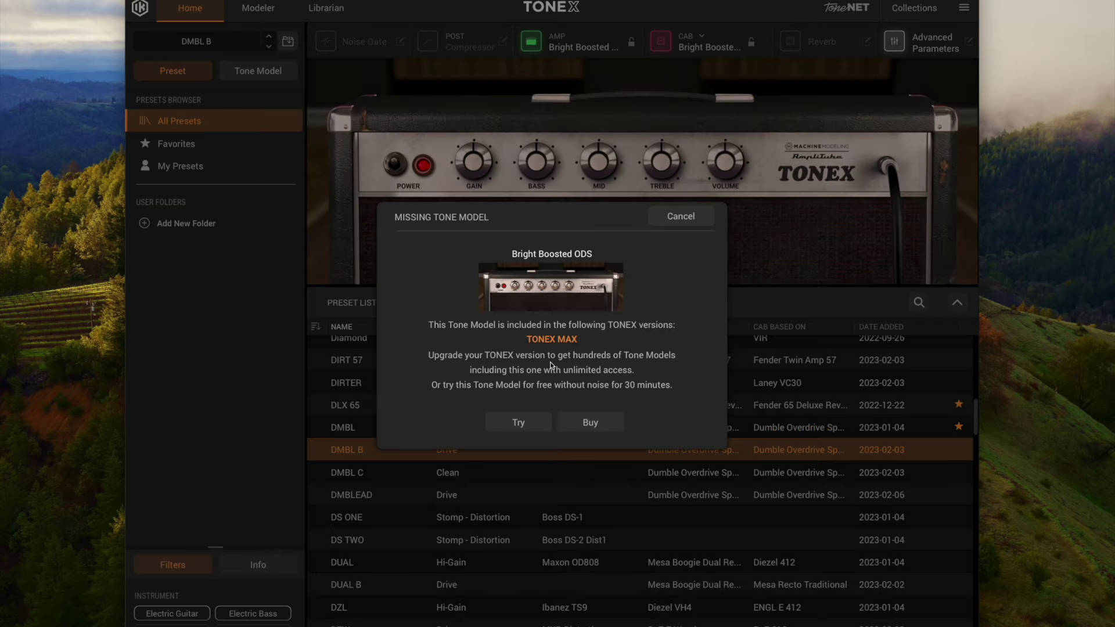
pyautogui.click(674, 218)
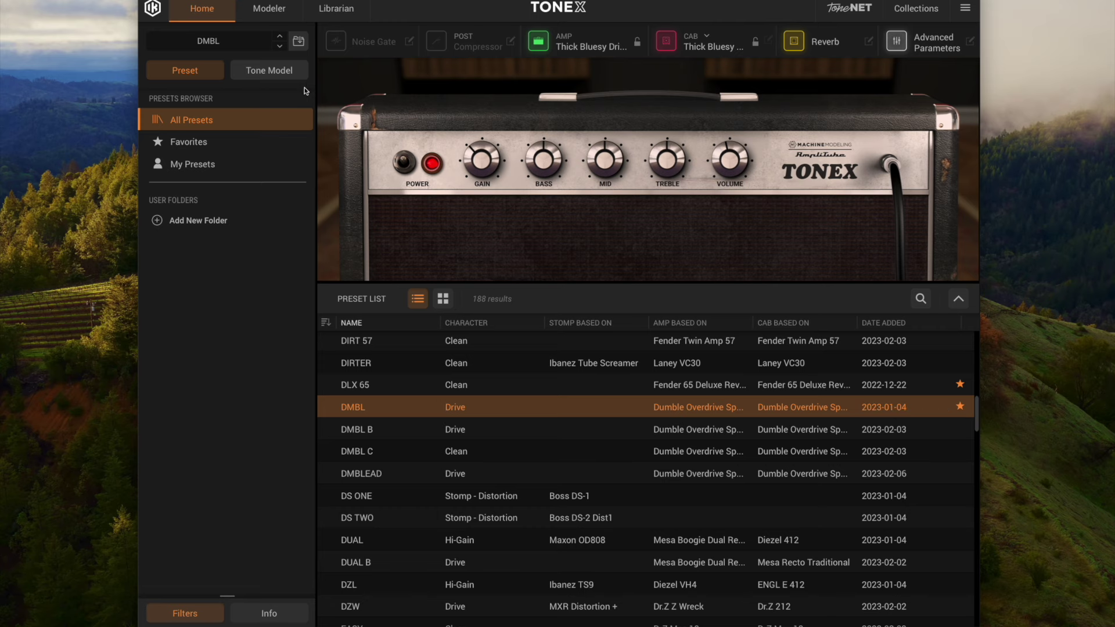
# Reveal the tone model filters, toggle Owned Only on and off, then filter to stomp models
pyautogui.click(272, 75)
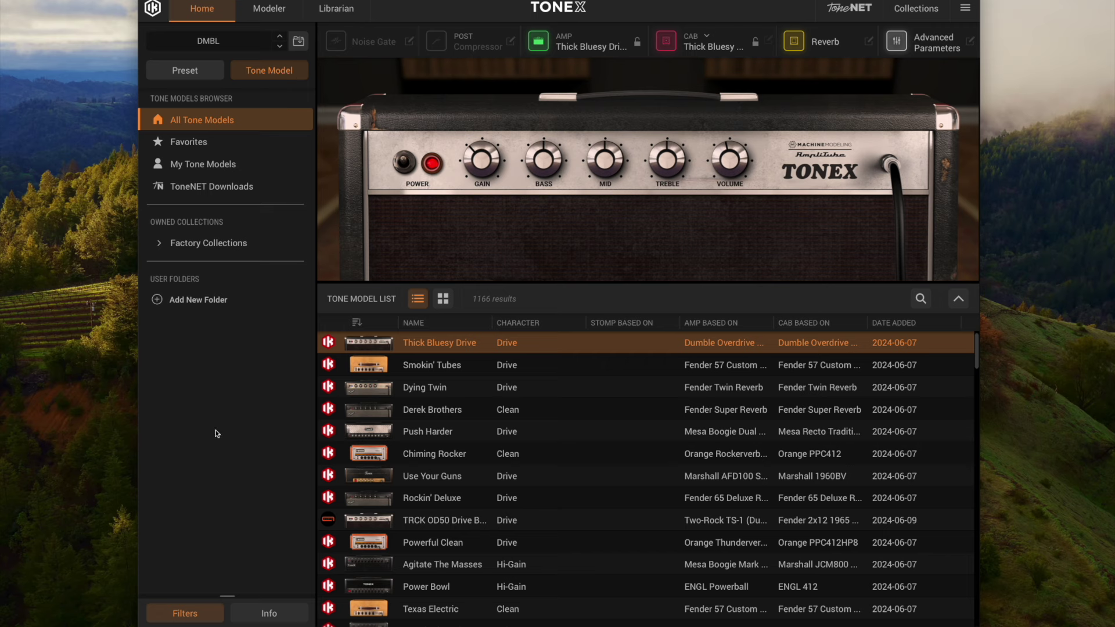
pyautogui.moveTo(220, 596); pyautogui.dragTo(227, 321)
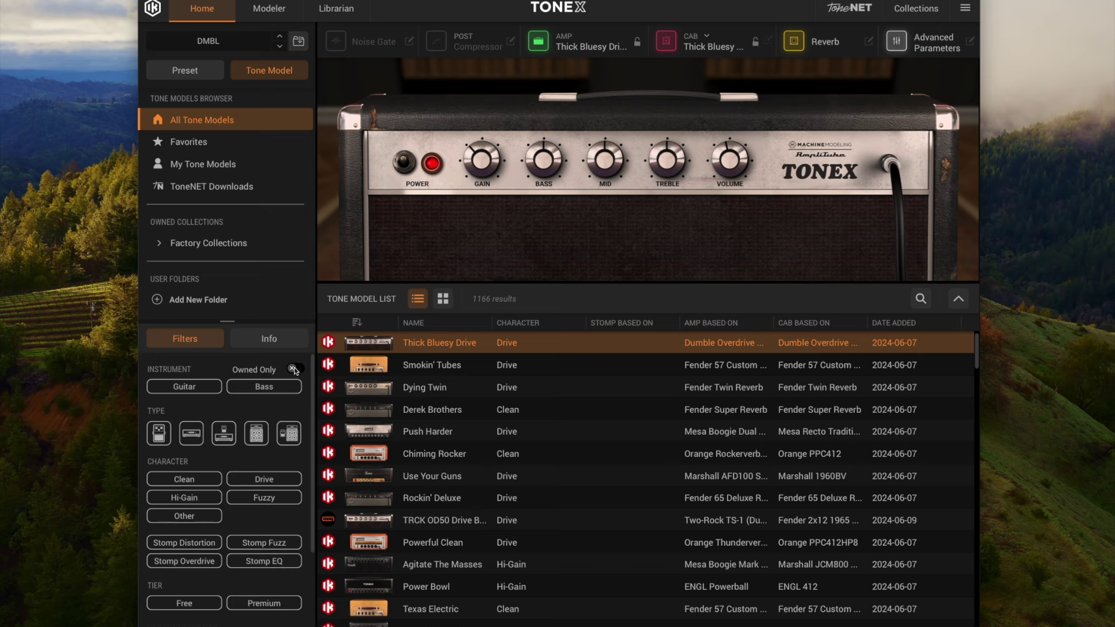
pyautogui.click(295, 370)
pyautogui.click(298, 370)
pyautogui.click(295, 371)
pyautogui.click(295, 370)
pyautogui.click(160, 434)
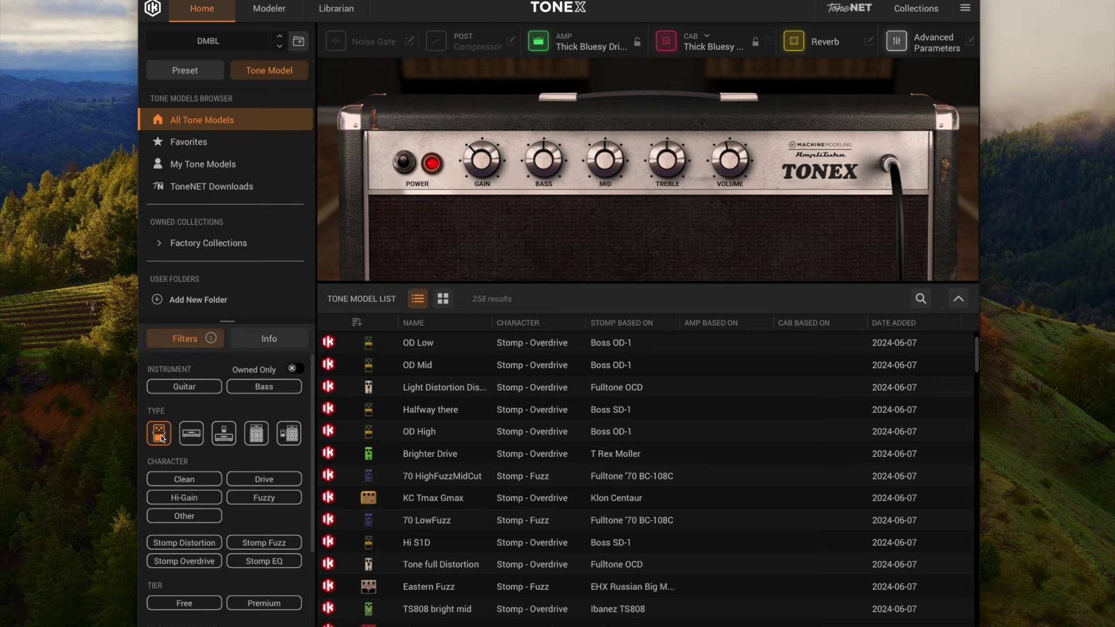
# Cycle the Type filter through amp, amp+stomp, amp+cab and stomp+amp+cab, then clear it
pyautogui.click(192, 434)
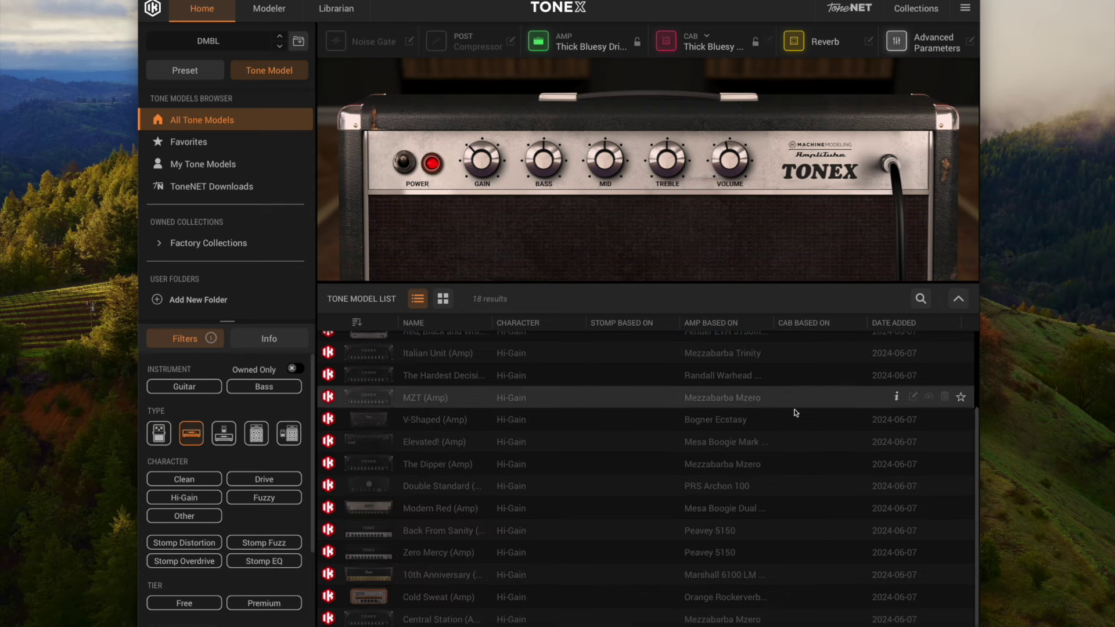
pyautogui.click(221, 436)
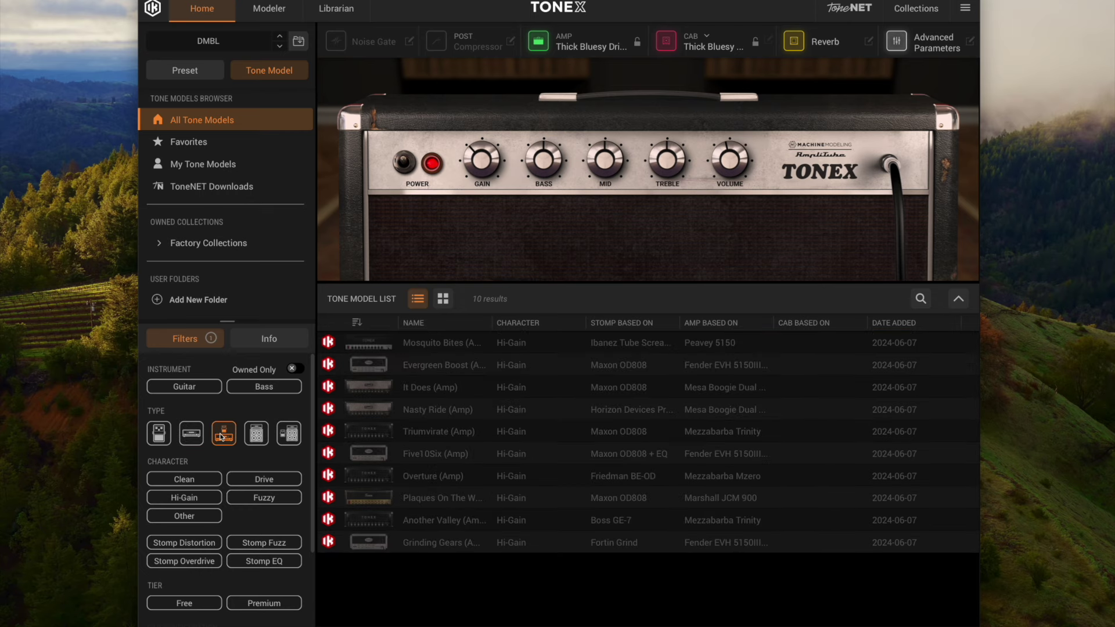
pyautogui.click(260, 435)
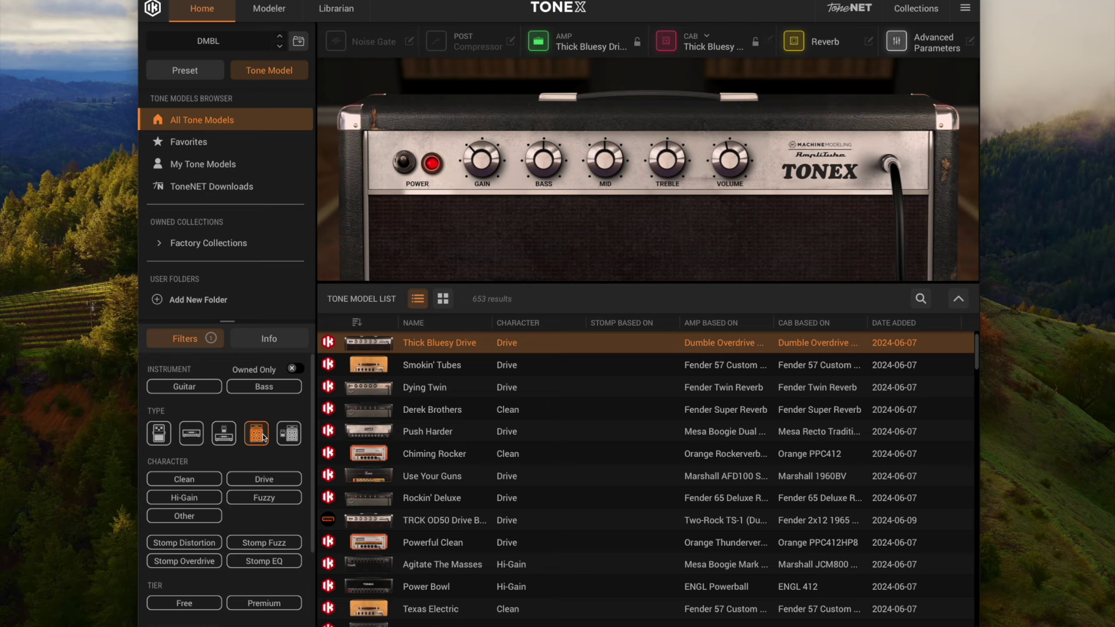
pyautogui.click(286, 436)
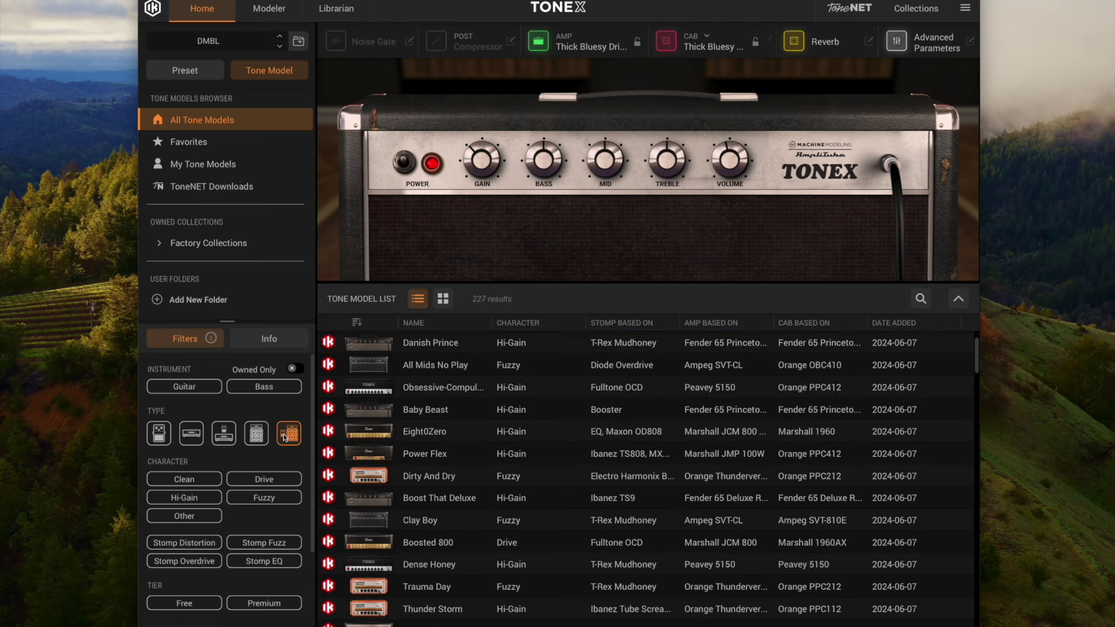
pyautogui.click(285, 437)
# Try the Clean, Drive, Hi-Gain, Fuzzy and Other character filters, then clear Other
pyautogui.click(191, 480)
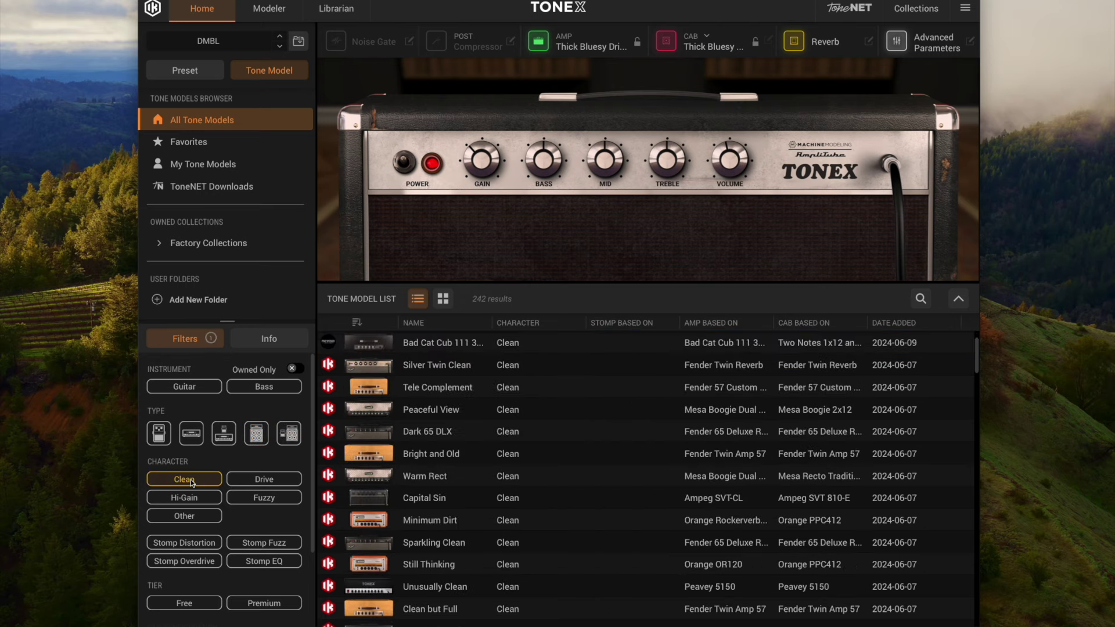
pyautogui.click(250, 479)
pyautogui.click(215, 498)
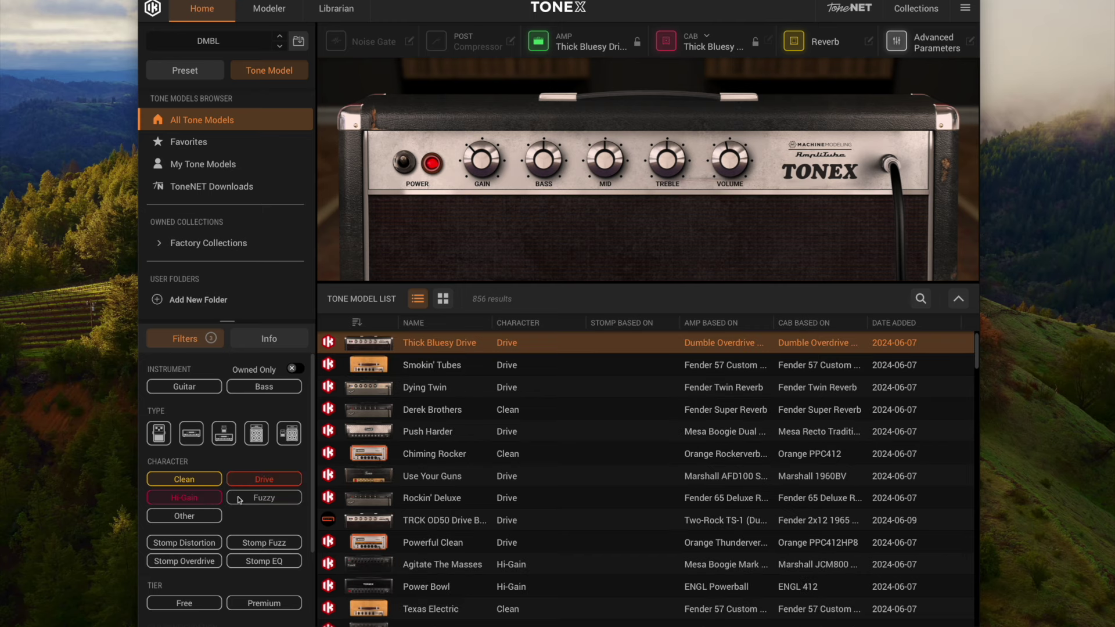
pyautogui.click(241, 499)
pyautogui.click(188, 516)
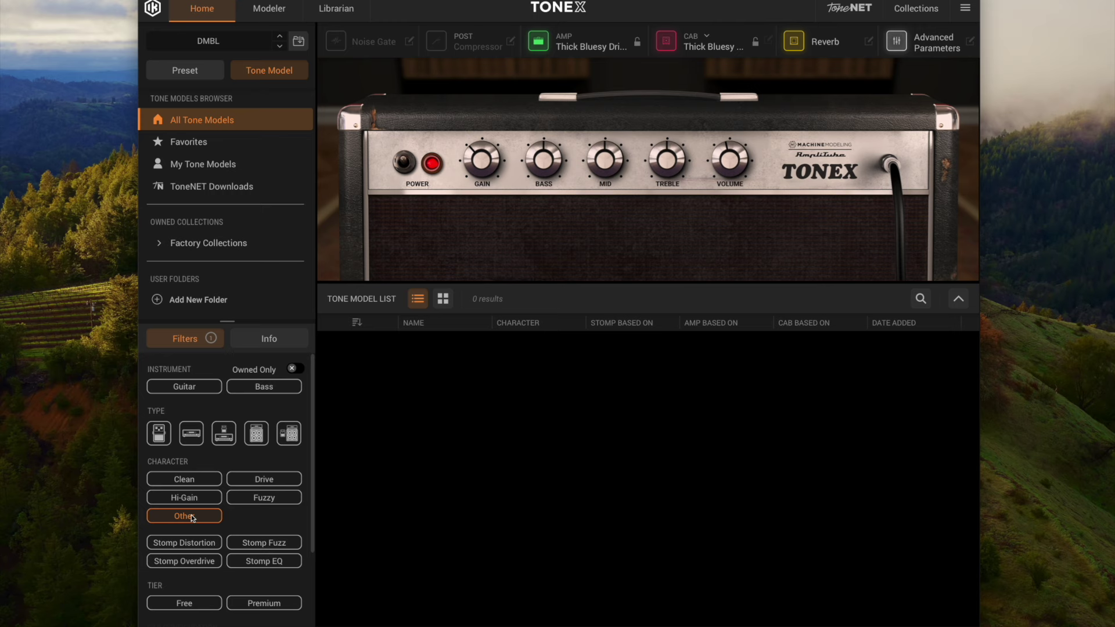
pyautogui.click(192, 517)
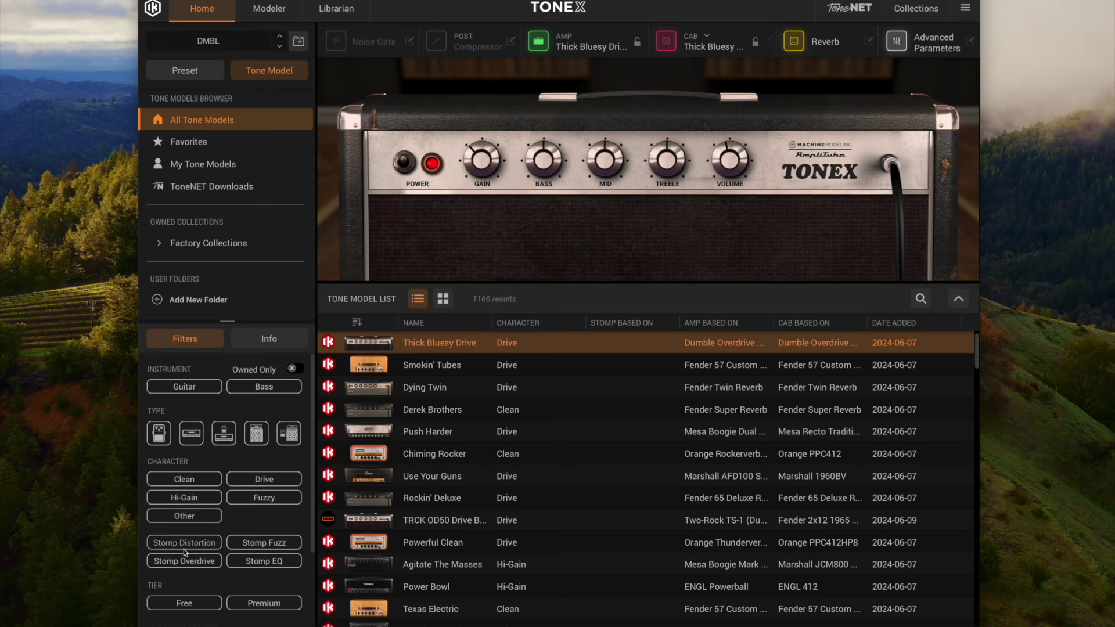
# Load the Rockin' Deluxe tone model from the tone model list
pyautogui.scroll(-2, 209, 575)
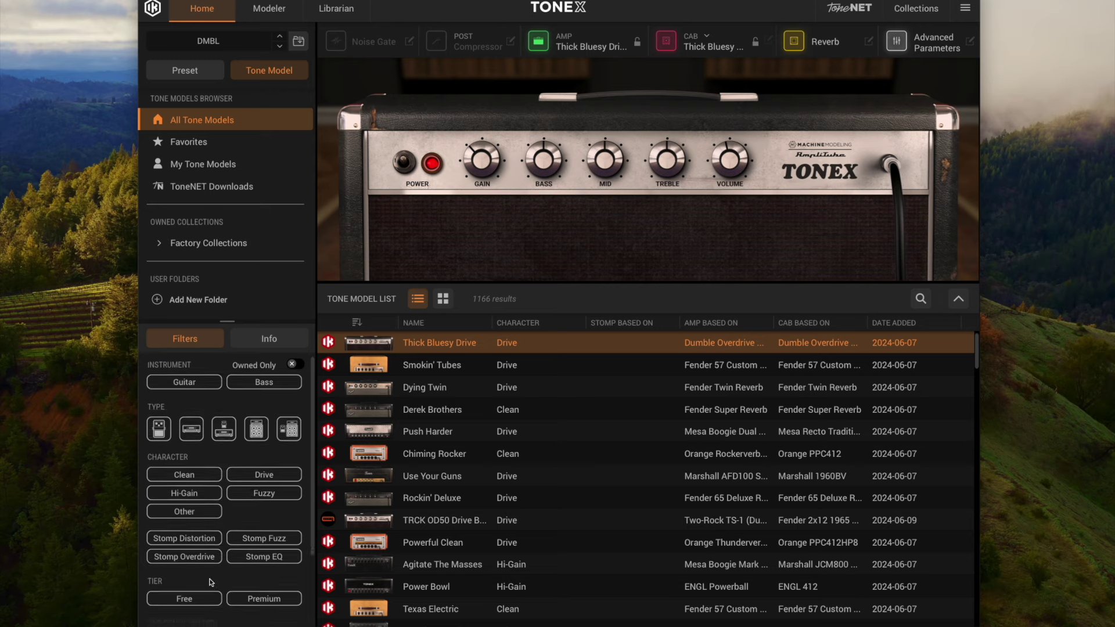
pyautogui.scroll(-3, 213, 569)
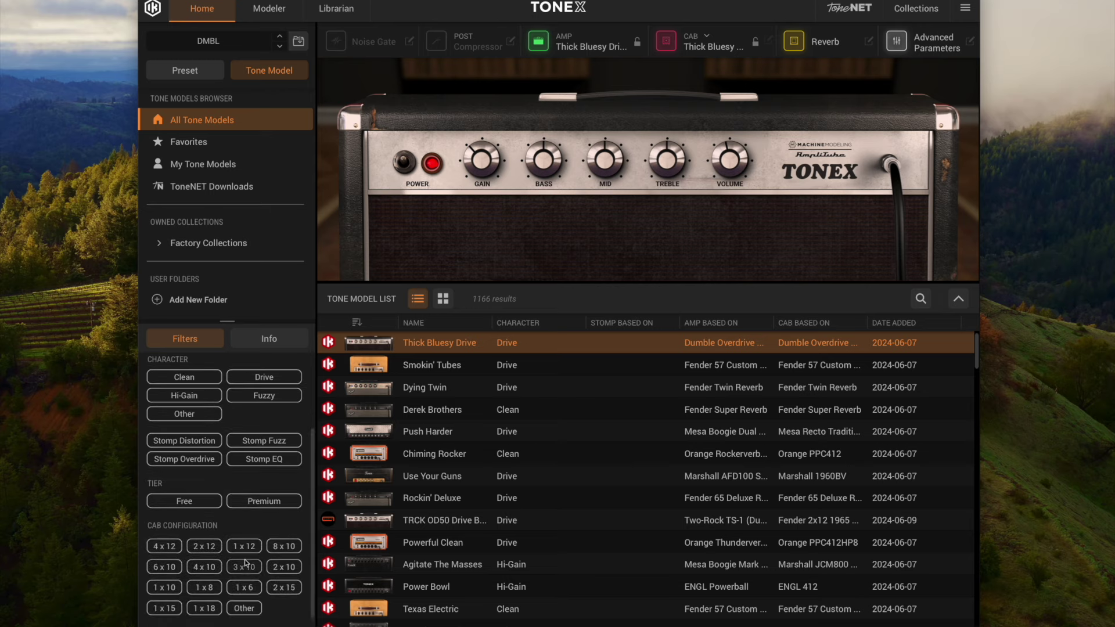
pyautogui.scroll(4, 204, 425)
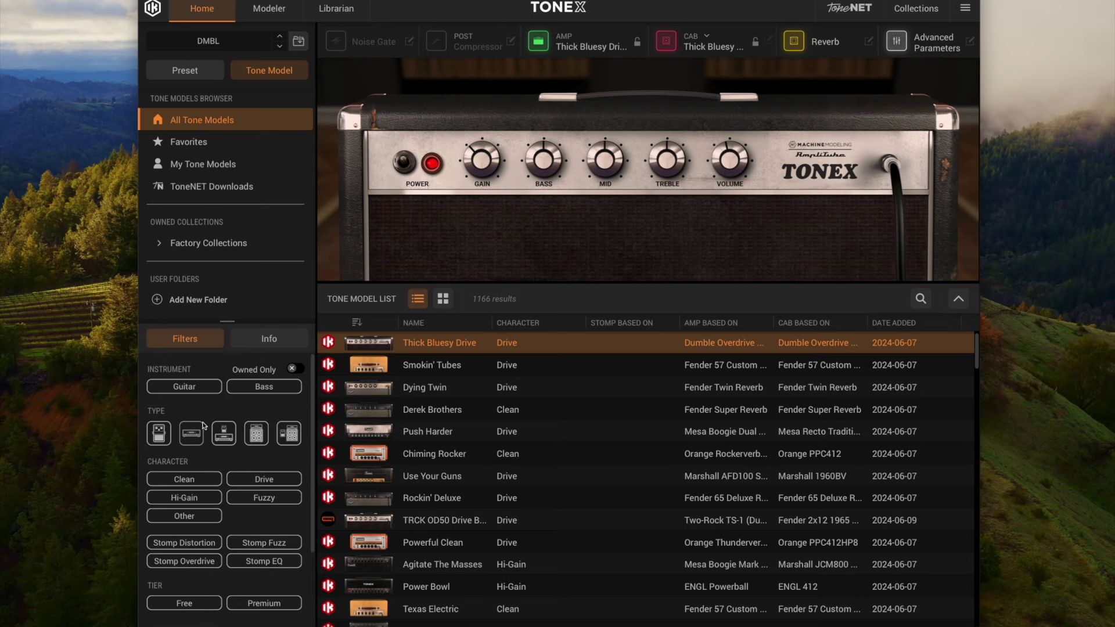
pyautogui.click(425, 498)
# Review Rockin' Deluxe's Info details, showing its Fender 65 Deluxe Reverb basis
pyautogui.click(262, 336)
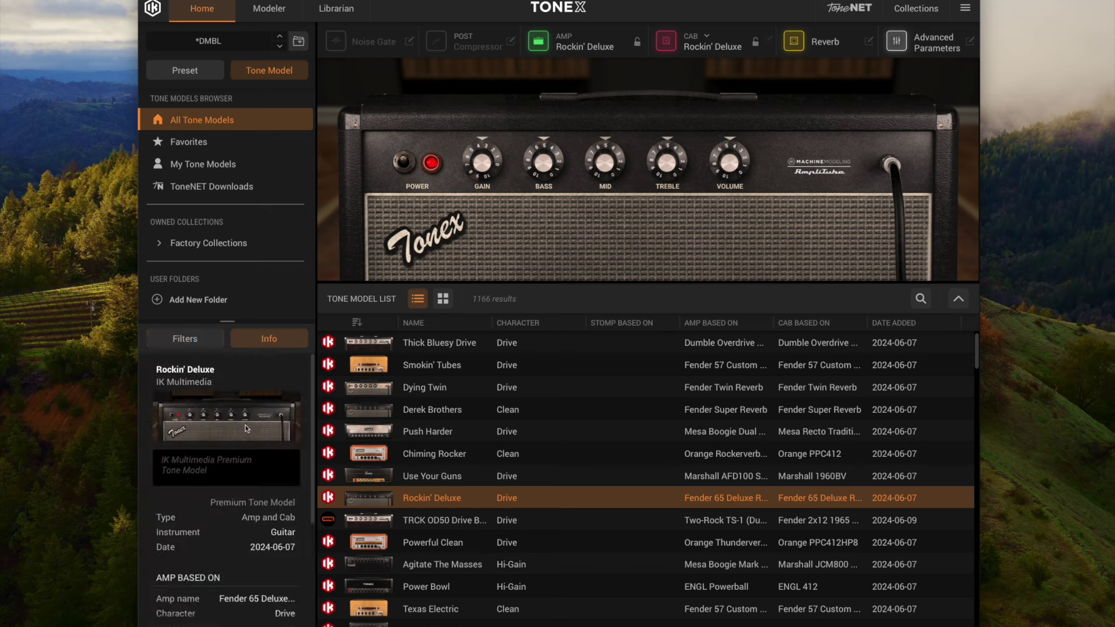
pyautogui.scroll(-4, 225, 503)
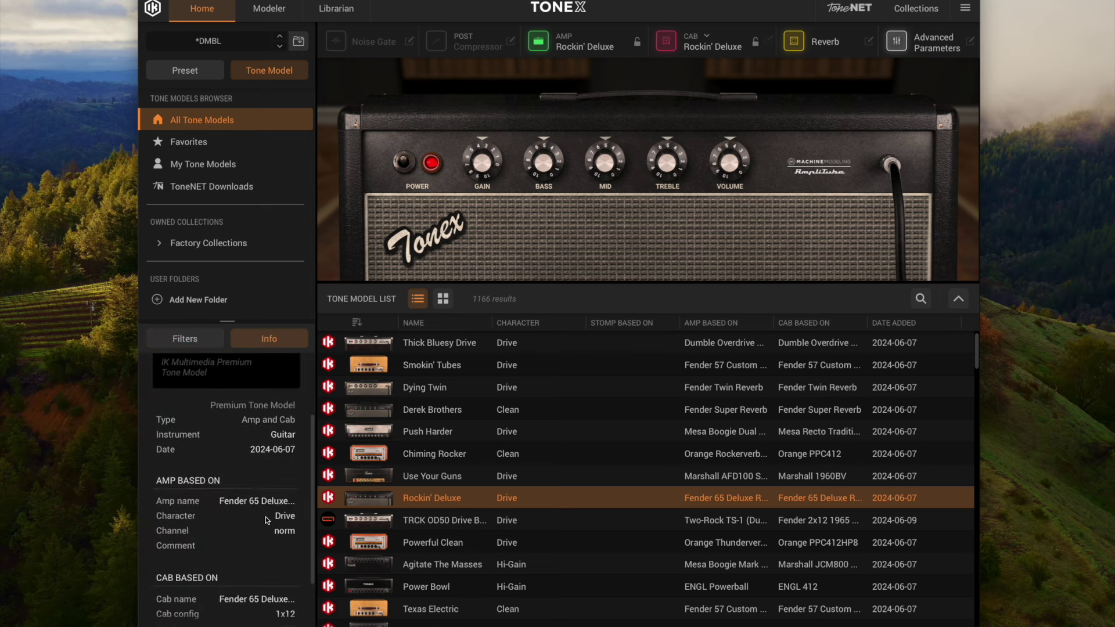
pyautogui.scroll(-3, 255, 566)
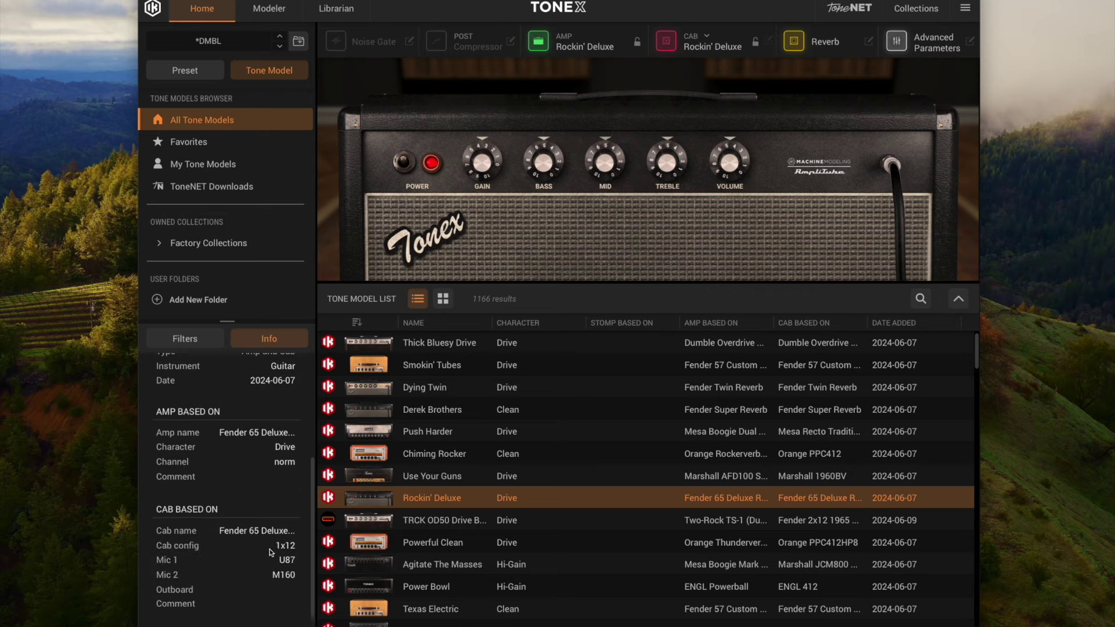
pyautogui.scroll(7, 241, 491)
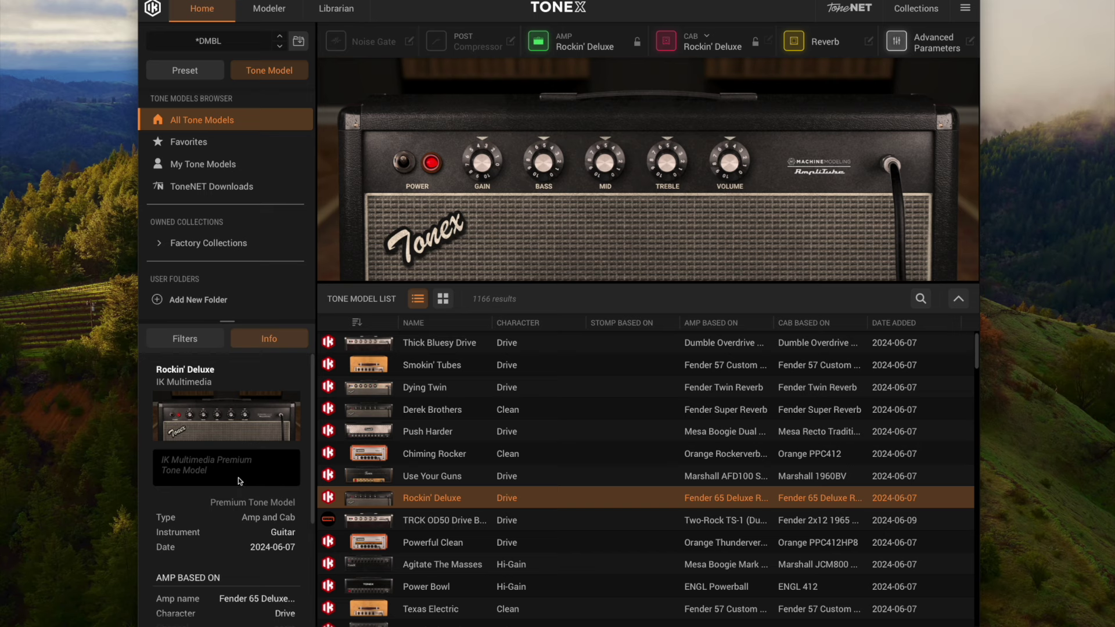
pyautogui.click(920, 299)
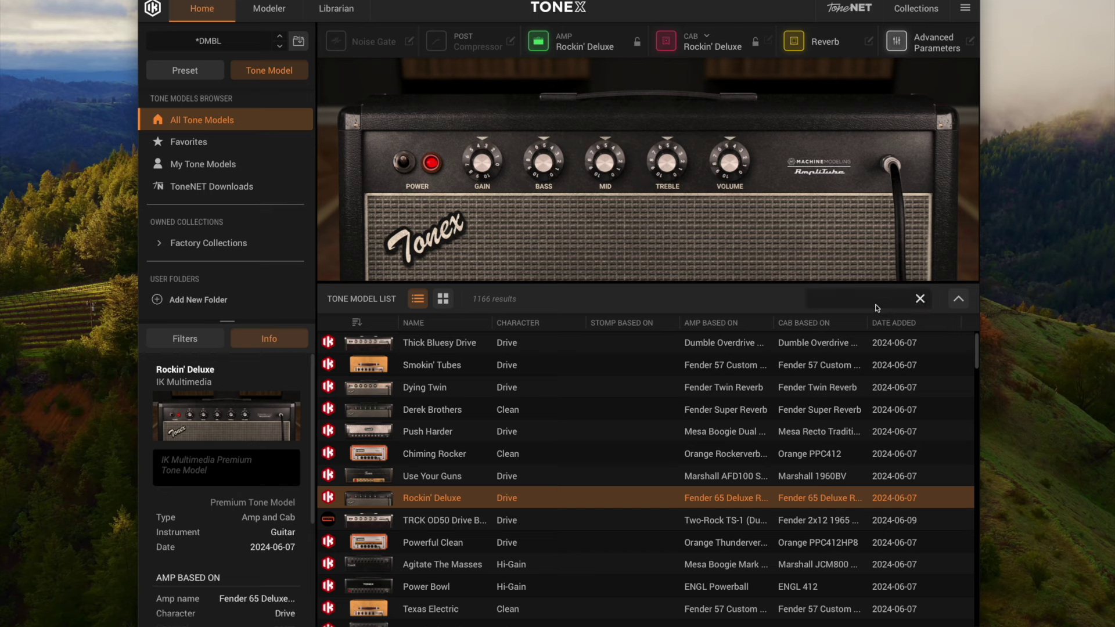
# Search the tone model list for 'fender', then open the ToneNET library
pyautogui.write('fender')
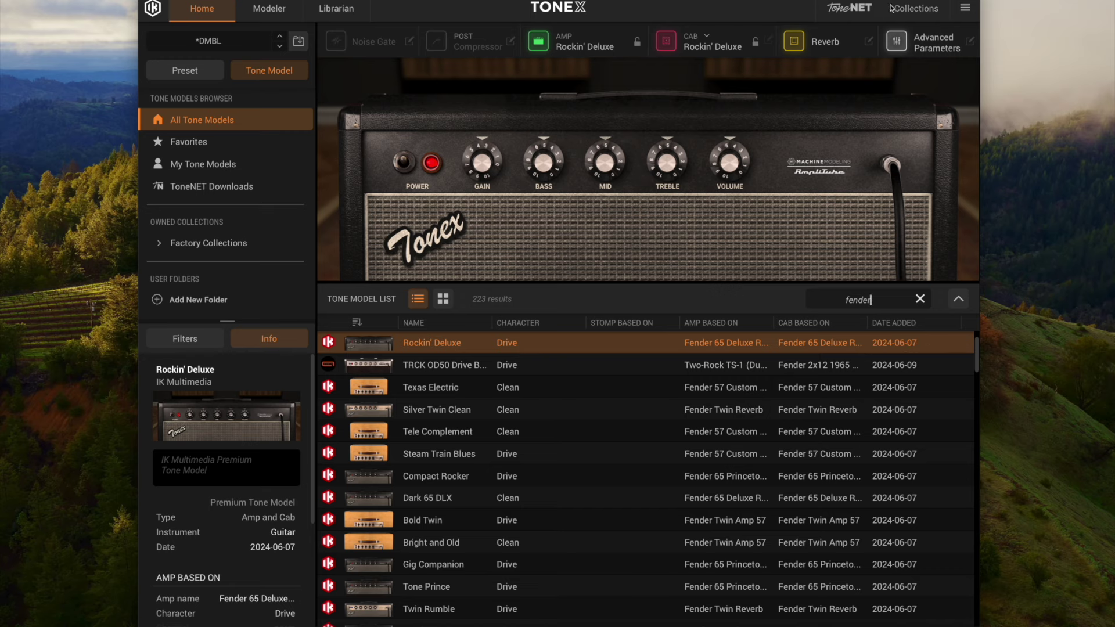
pyautogui.click(851, 9)
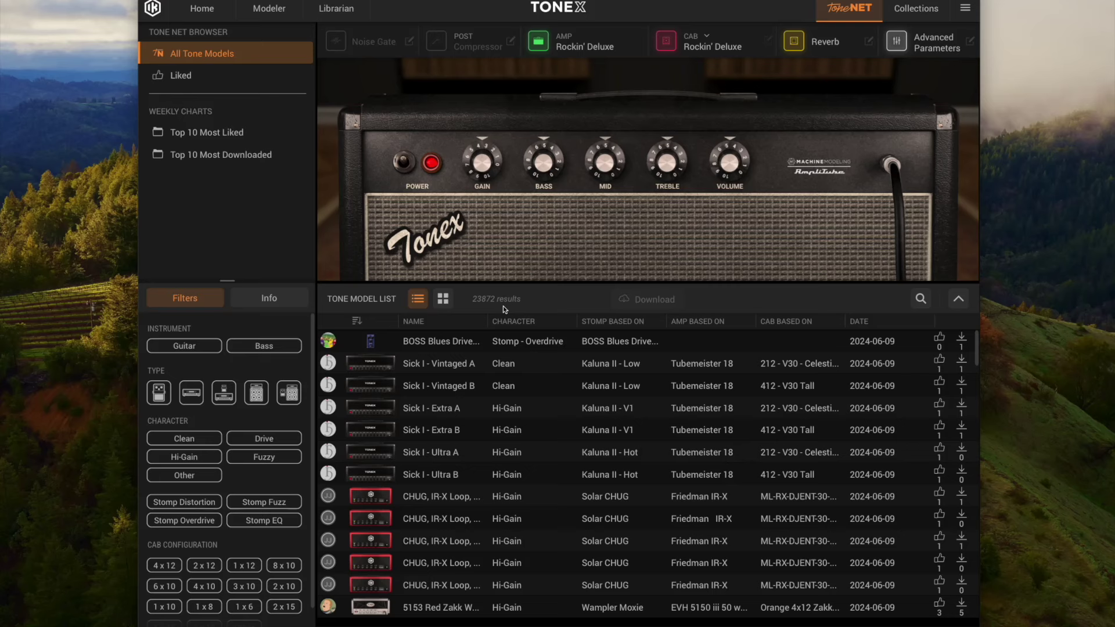
# Back in Presets, set the cab to the custom IR TK IMP 1x12 CREAM G12M65 DARK
pyautogui.click(205, 9)
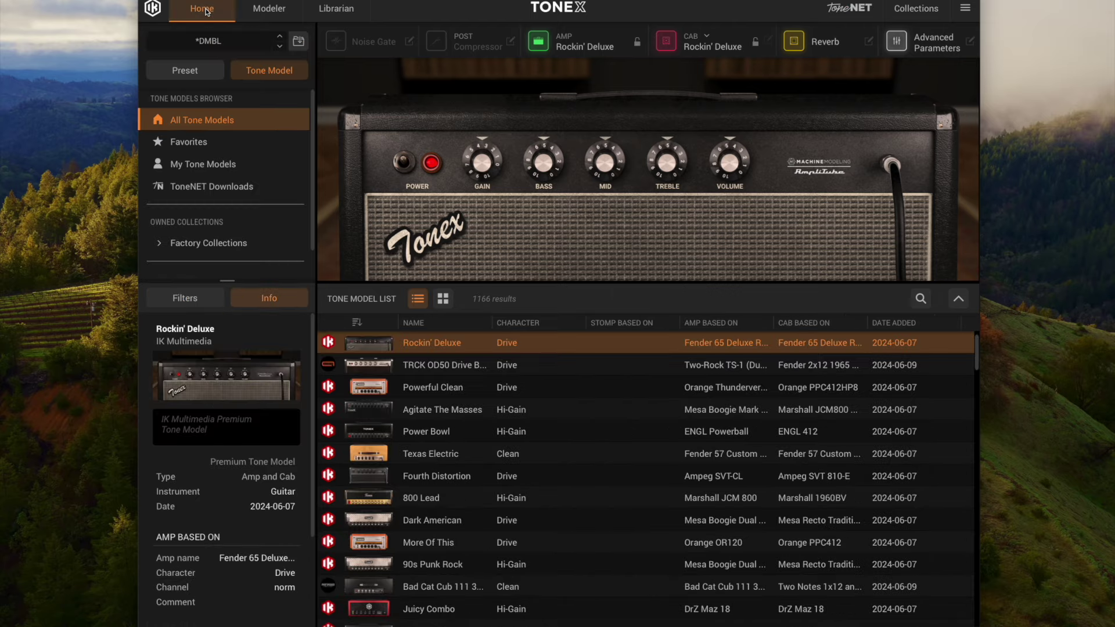
pyautogui.click(200, 70)
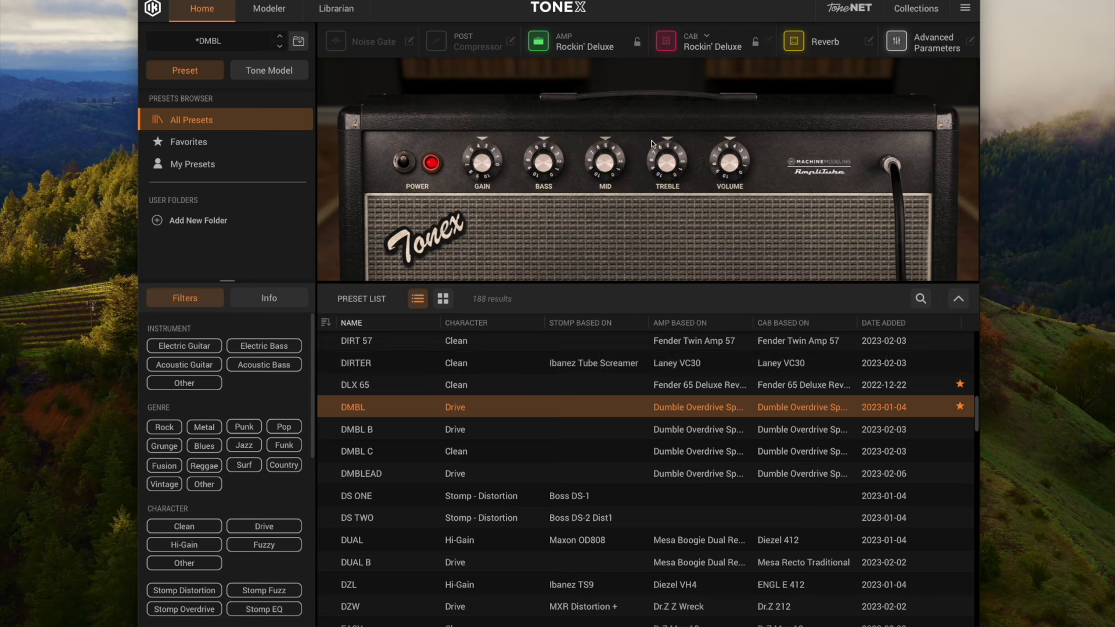
pyautogui.click(697, 49)
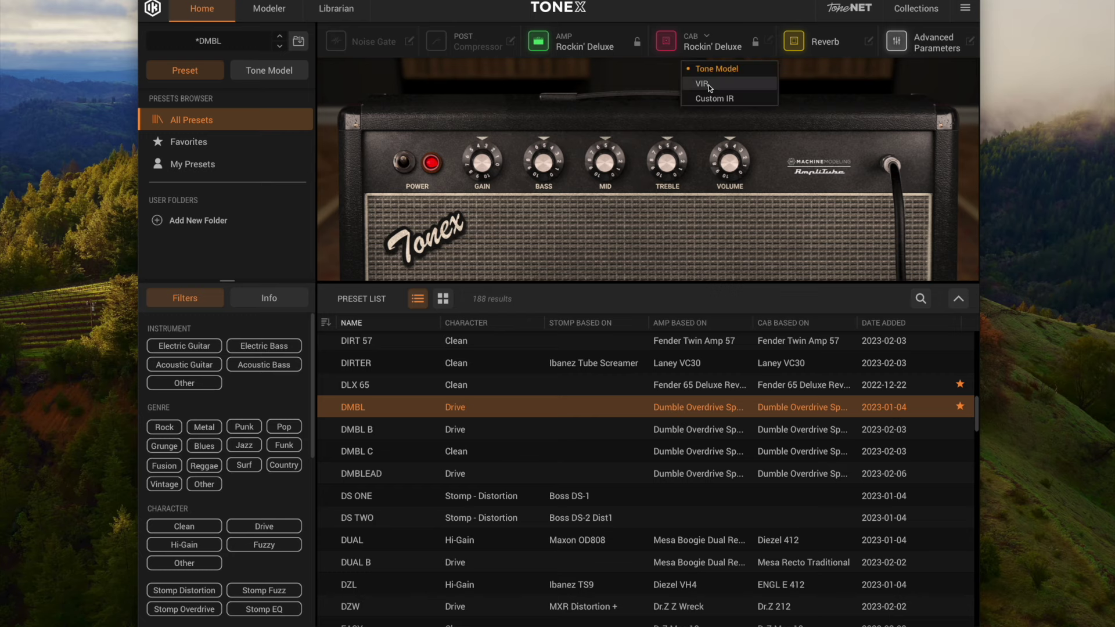
pyautogui.click(708, 103)
pyautogui.scroll(-2, 552, 389)
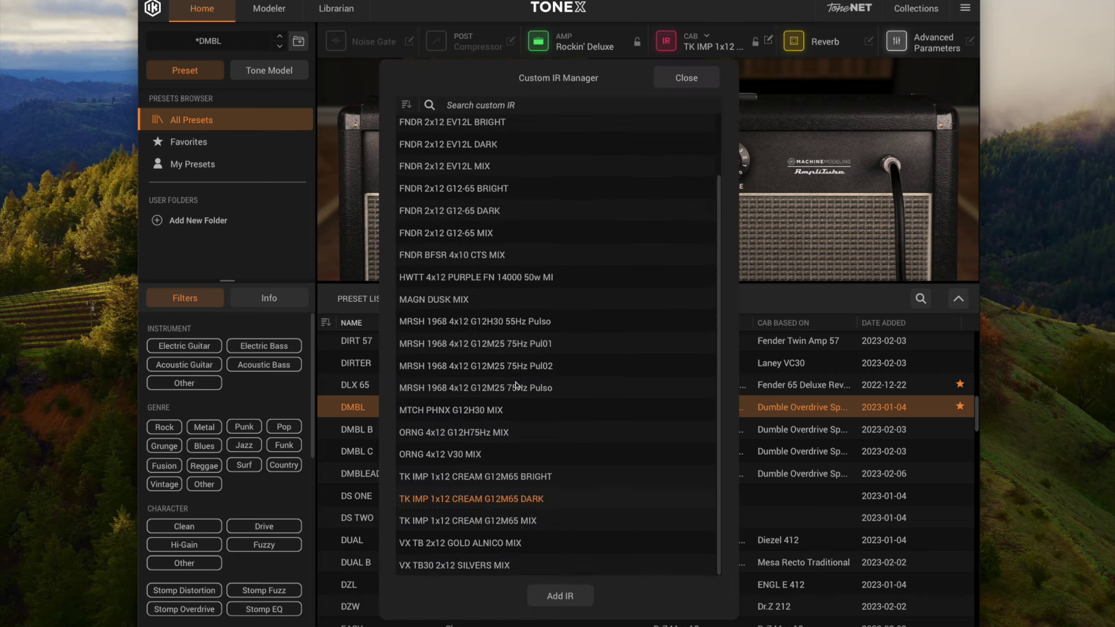
pyautogui.scroll(2, 541, 453)
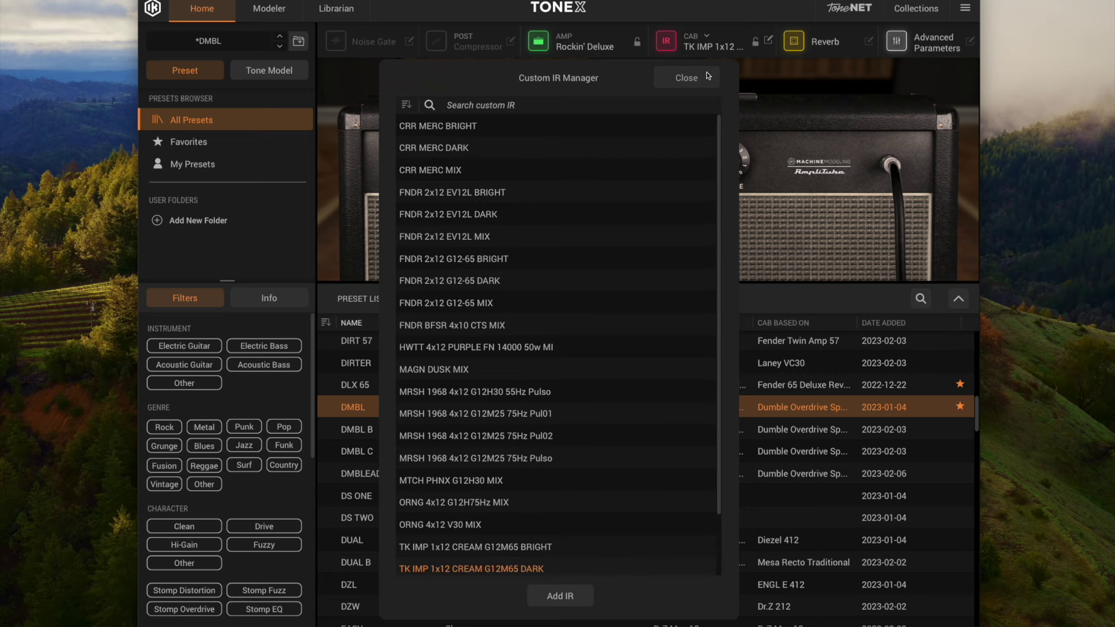
pyautogui.click(686, 78)
# Toggle the reverb off and back on, and bring up its Room reverb settings
pyautogui.click(795, 41)
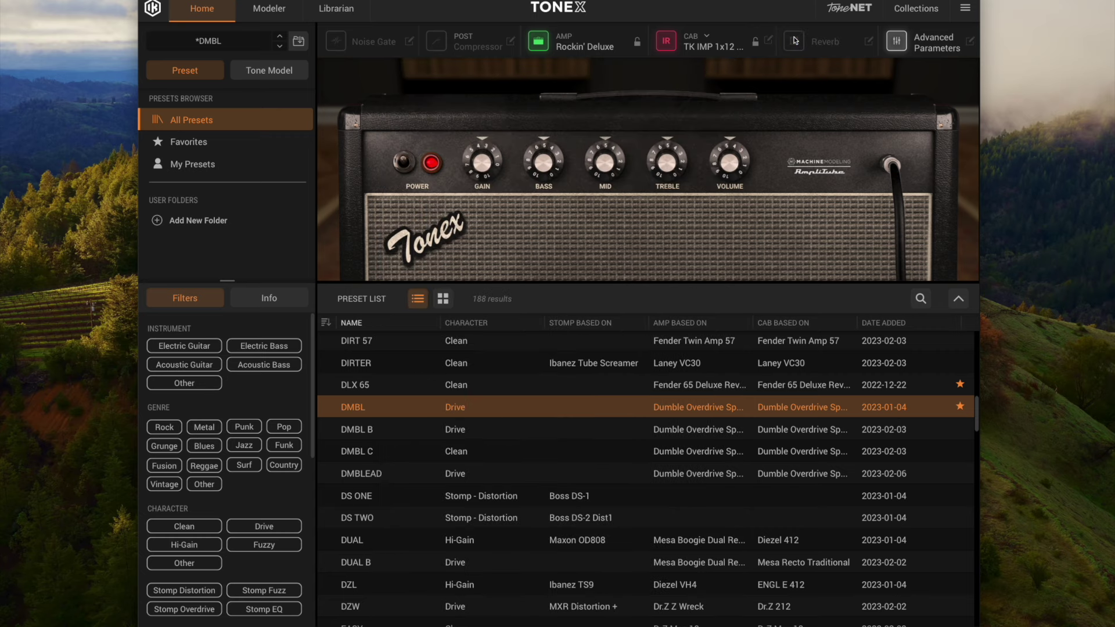
pyautogui.click(795, 42)
pyautogui.click(825, 42)
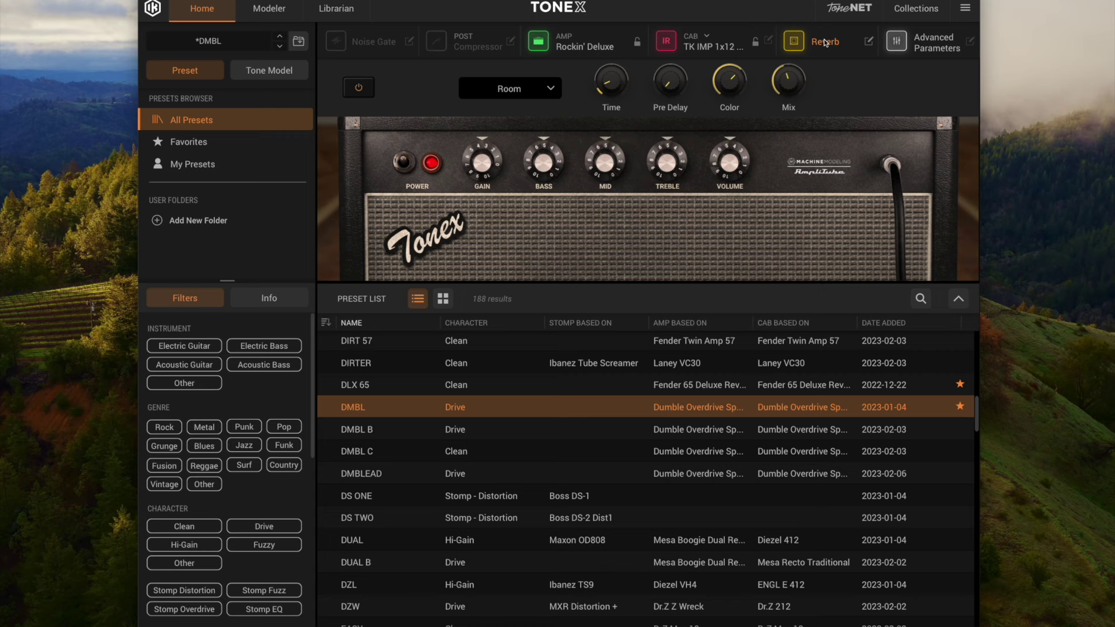
# View the reverb types, switch the reverb off, and check the advanced amp parameters
pyautogui.click(556, 88)
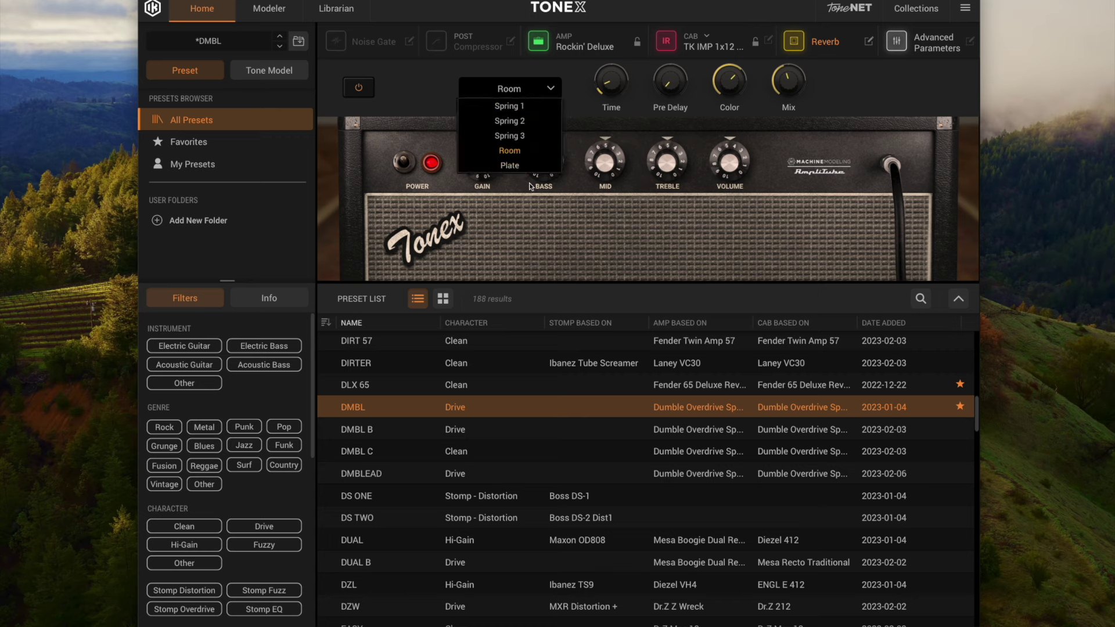
pyautogui.click(796, 41)
pyautogui.click(899, 42)
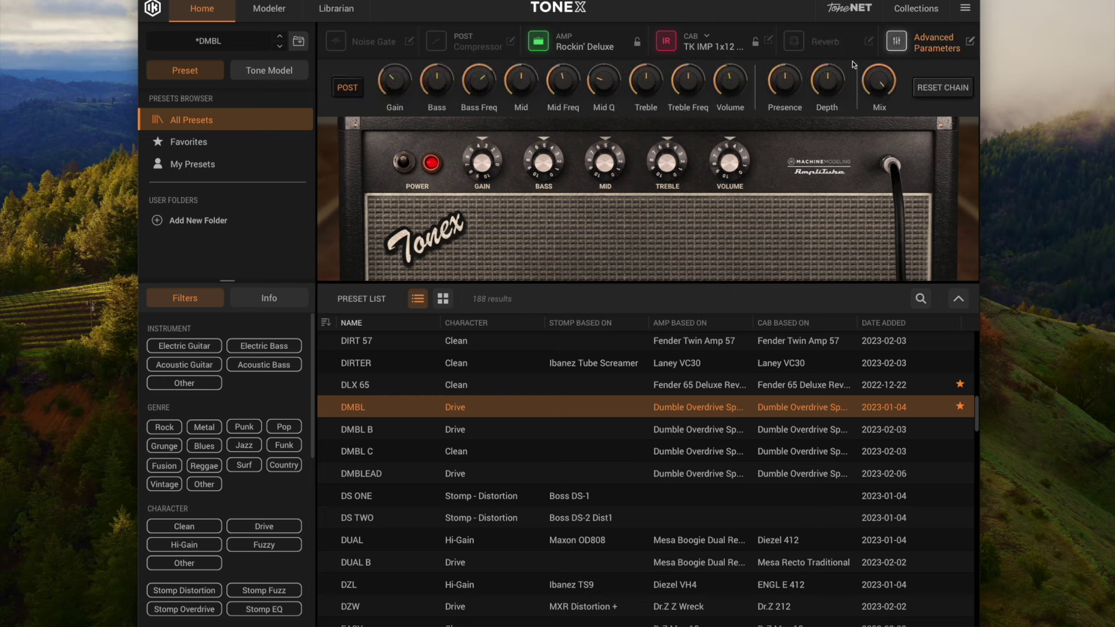
pyautogui.click(906, 42)
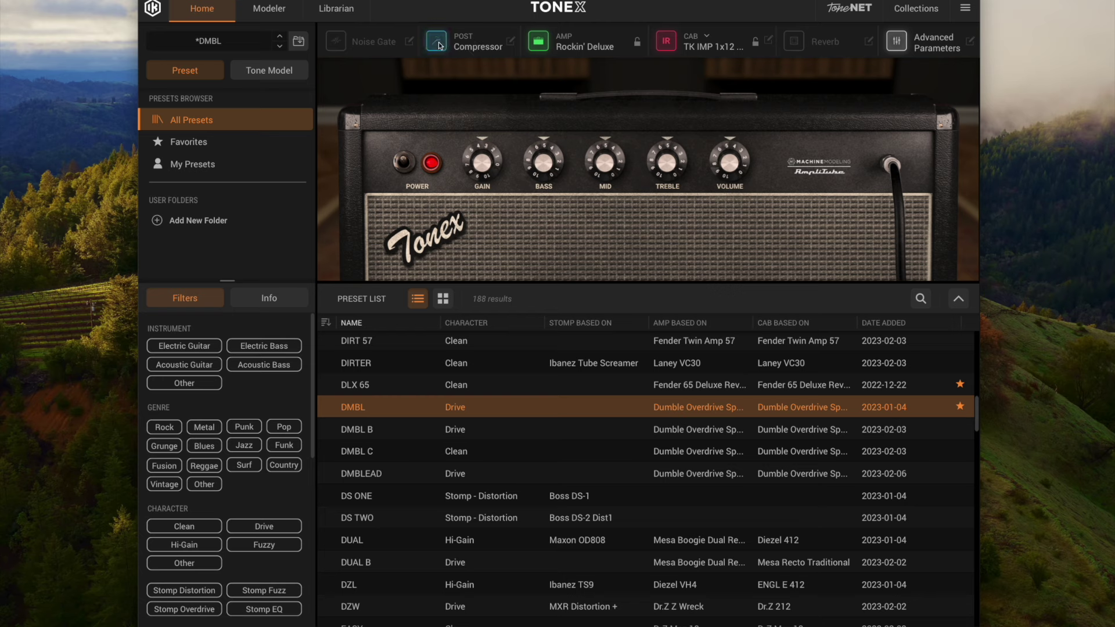
# Review the compressor and noise gate settings panels
pyautogui.click(472, 47)
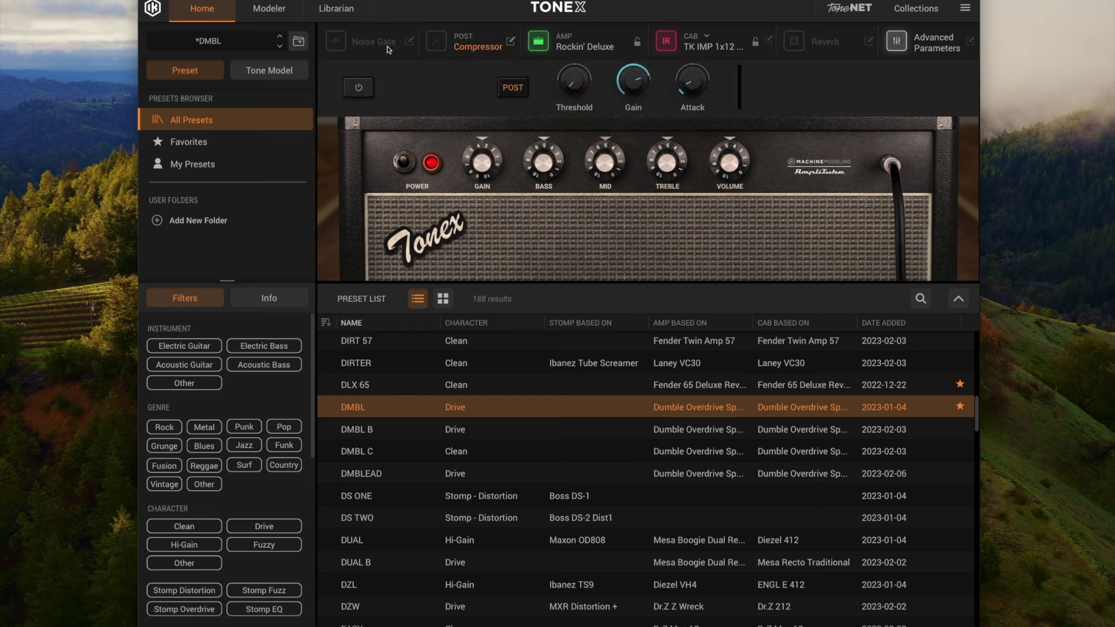
pyautogui.click(359, 45)
pyautogui.click(359, 45)
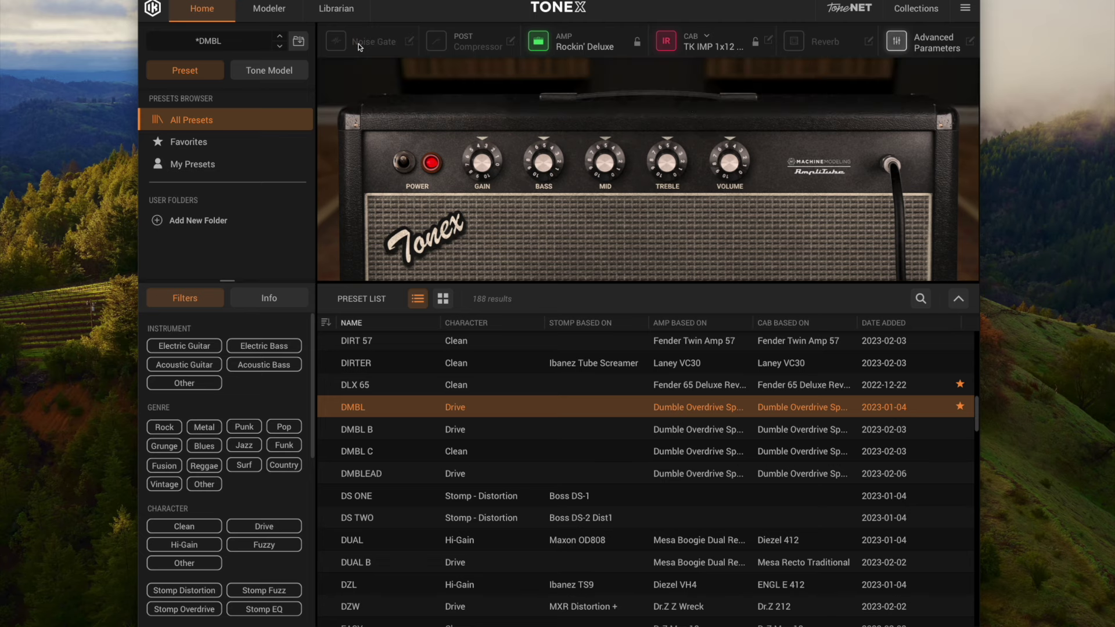
# From My Presets, audition My Bad Cat, My DMBL, My Mayer, then My Tim P
pyautogui.click(188, 165)
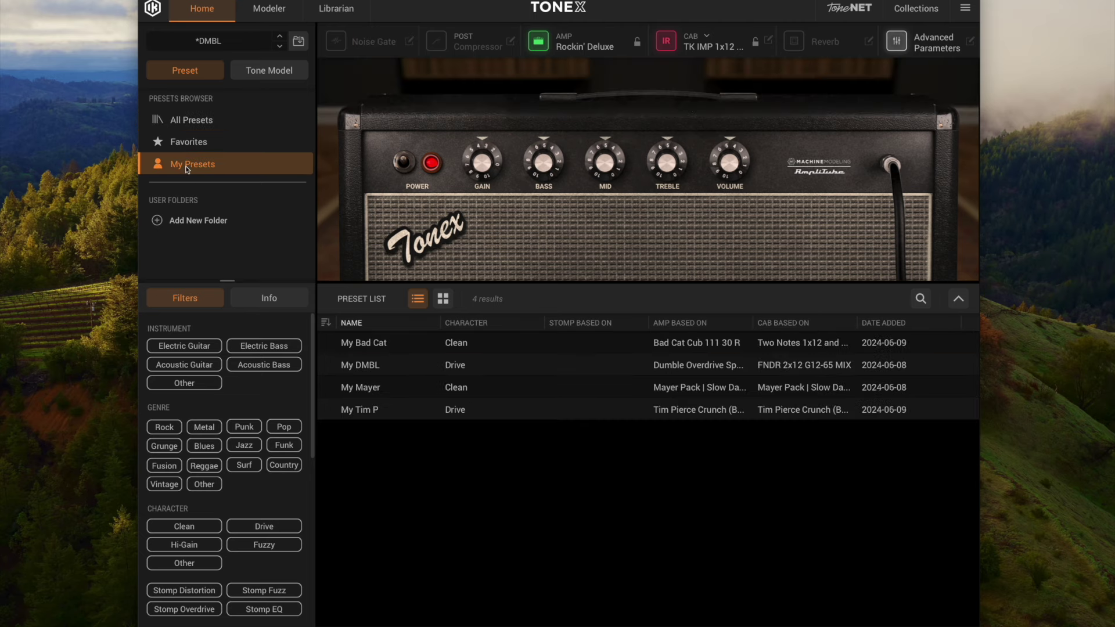
pyautogui.click(364, 344)
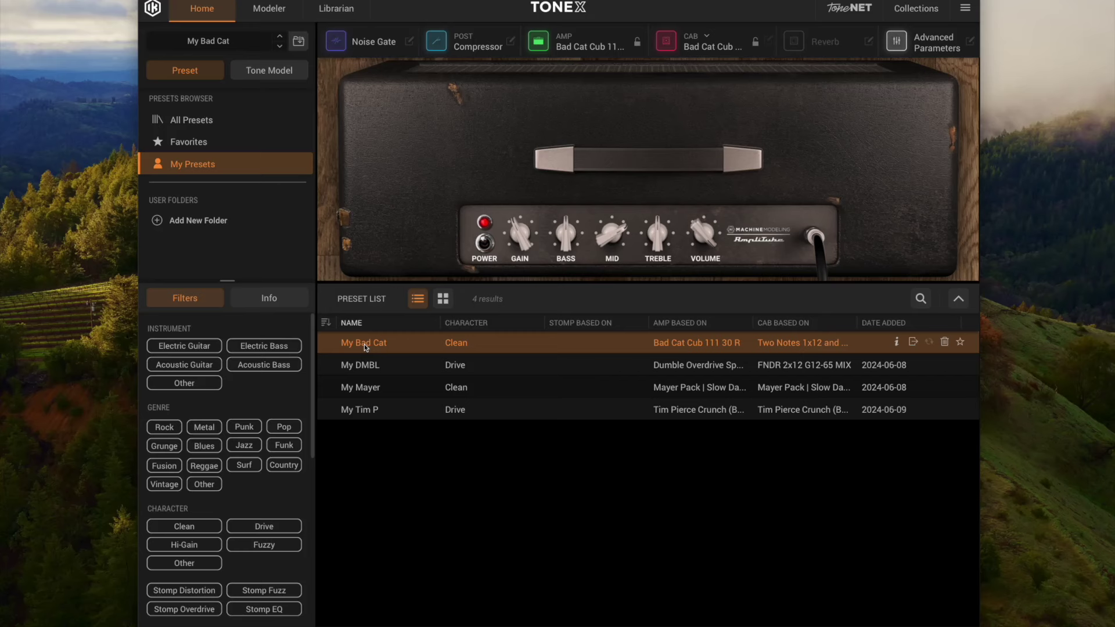
pyautogui.click(360, 366)
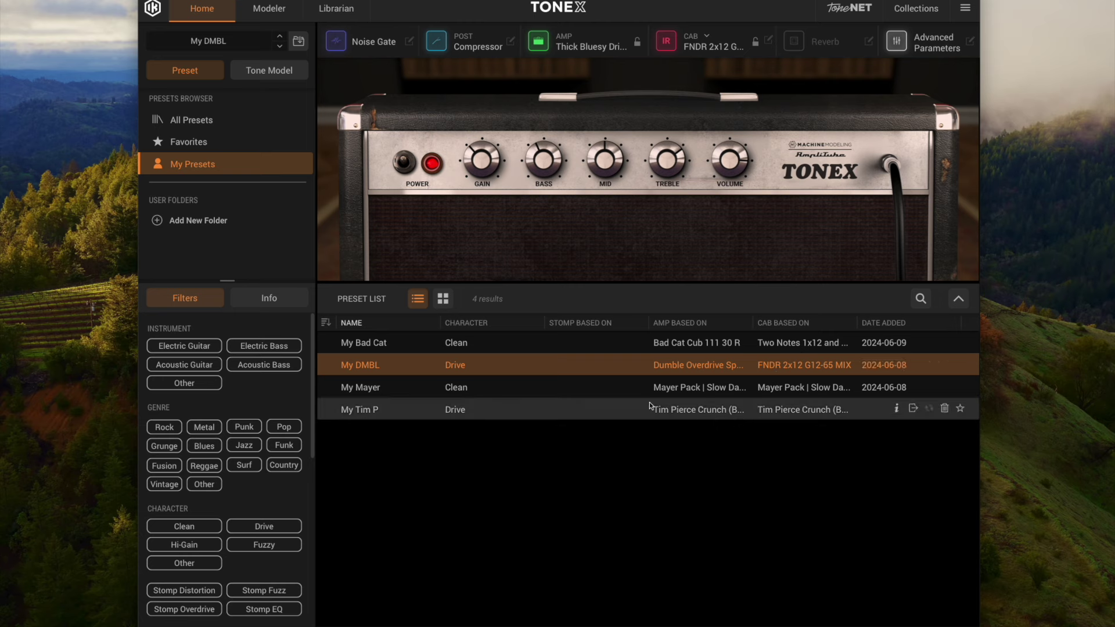
pyautogui.click(596, 390)
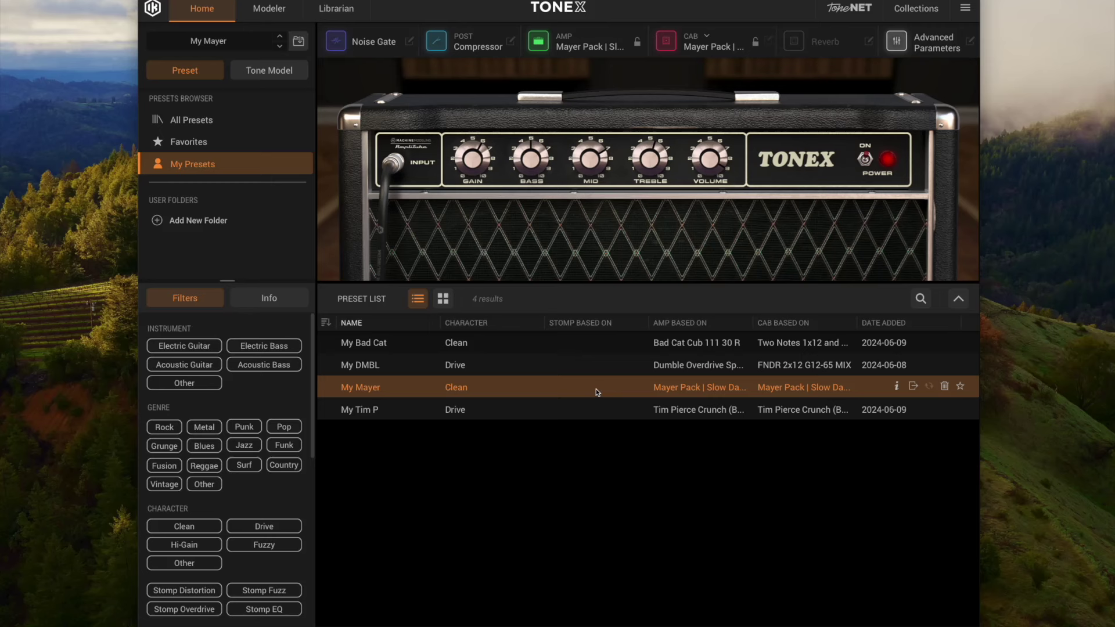
pyautogui.click(543, 411)
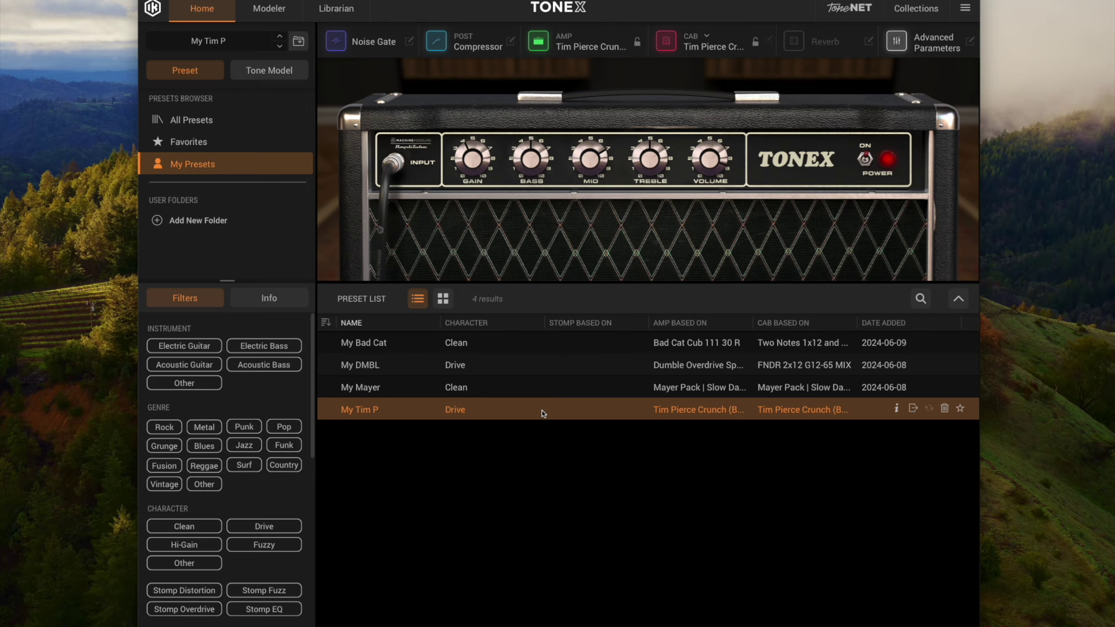
# Browse the pedal library in the Librarian and select the My DMBL stomp and My Bad Cat A slots
pyautogui.click(334, 9)
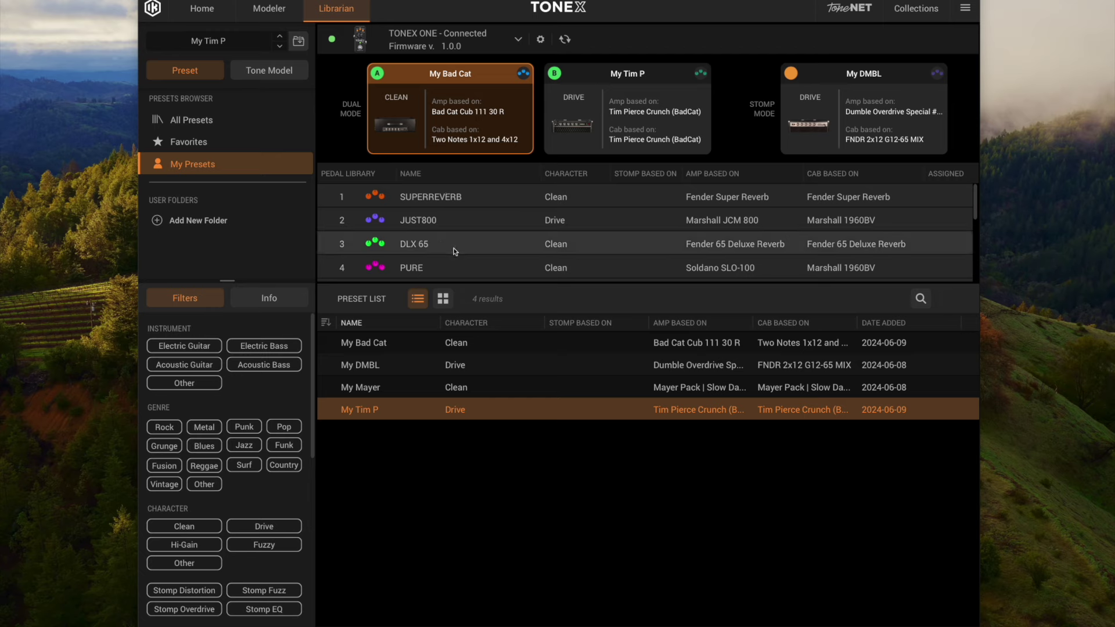
pyautogui.scroll(-1, 455, 252)
pyautogui.scroll(-10, 455, 252)
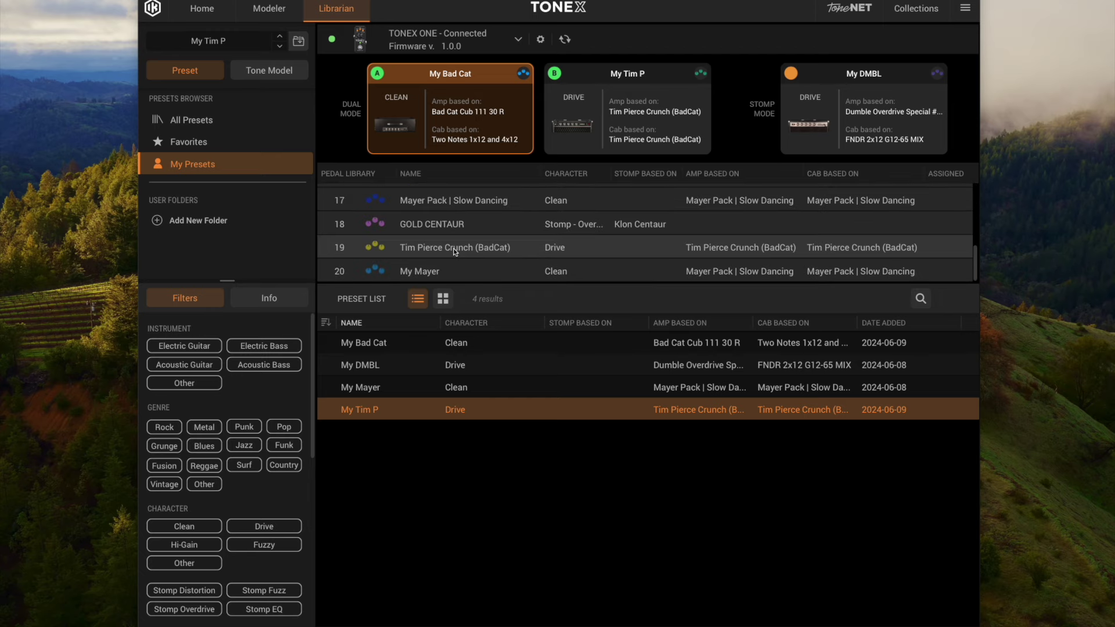
pyautogui.scroll(10, 455, 251)
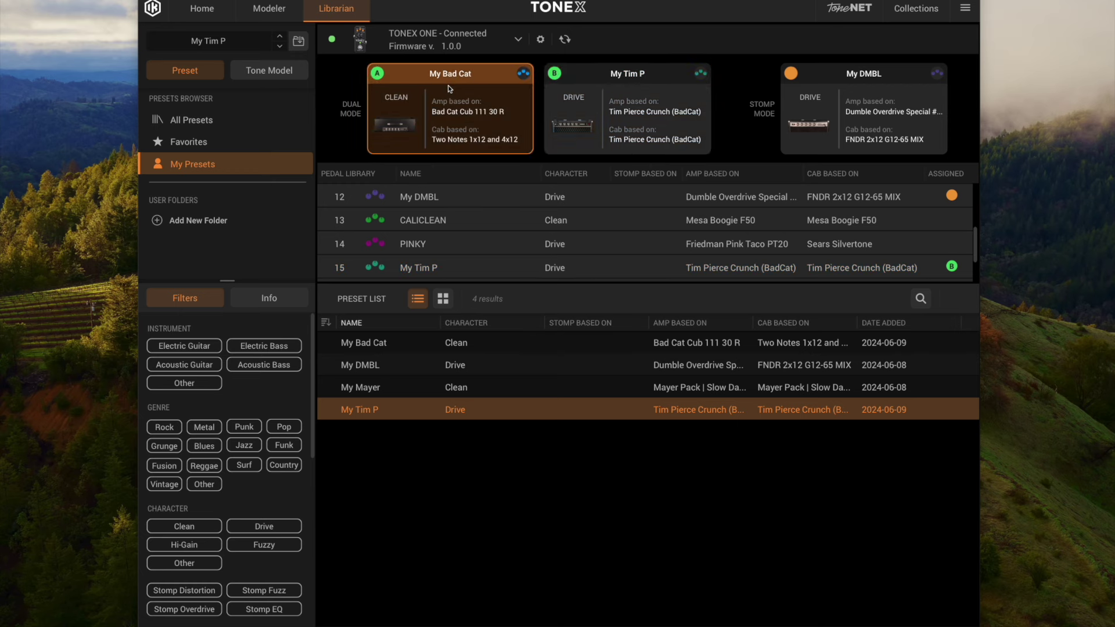
pyautogui.click(837, 76)
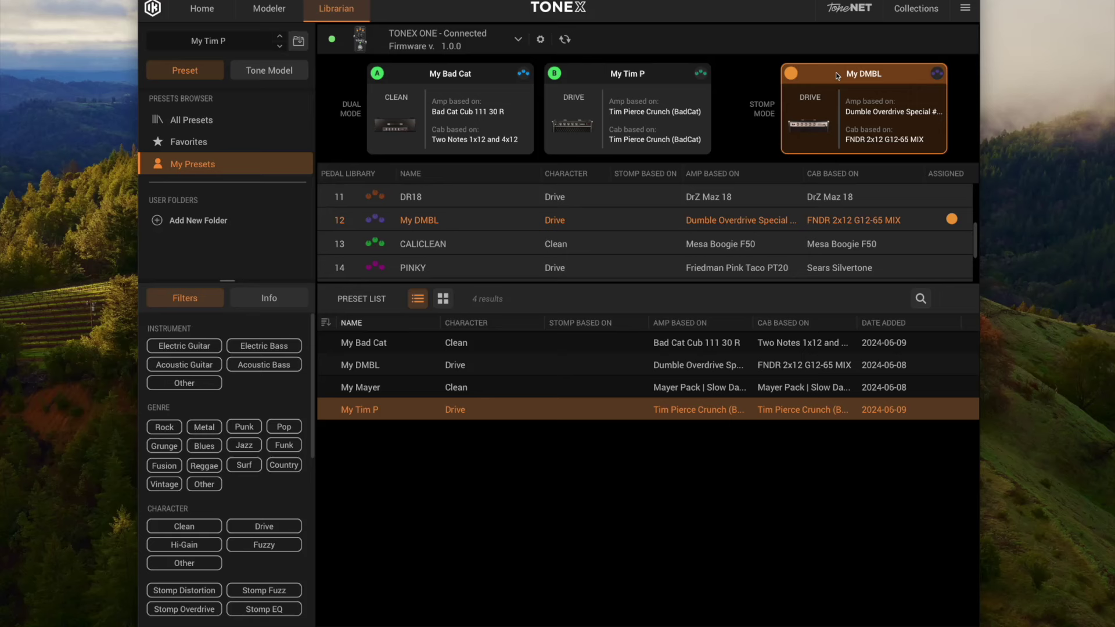
pyautogui.click(477, 75)
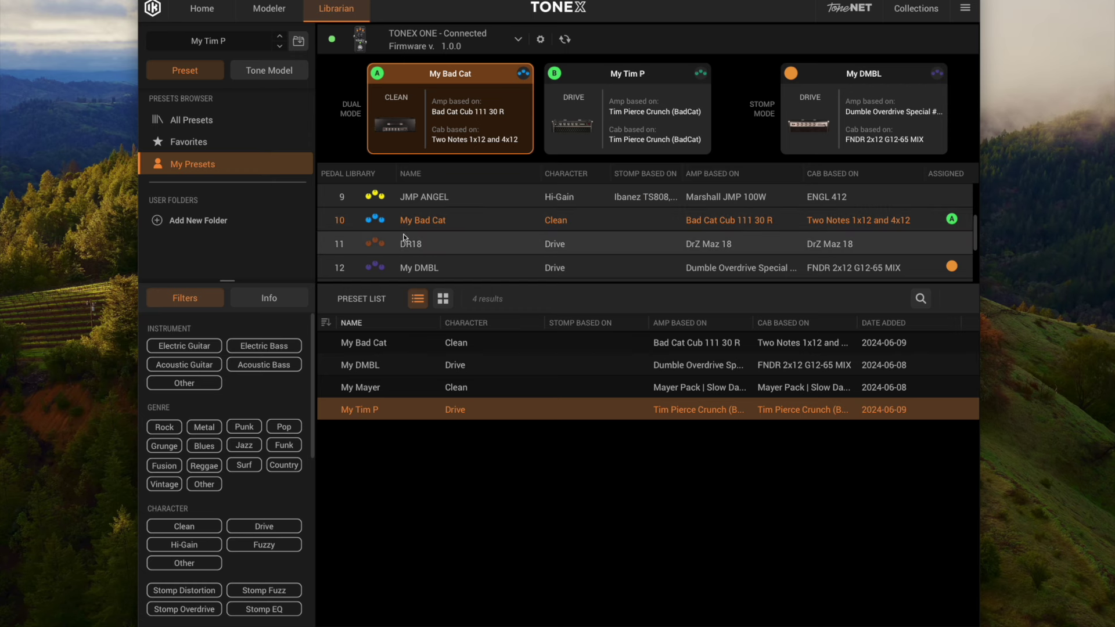
# Overwrite pedal slot 10 with the My Bad Cat preset
pyautogui.click(378, 347)
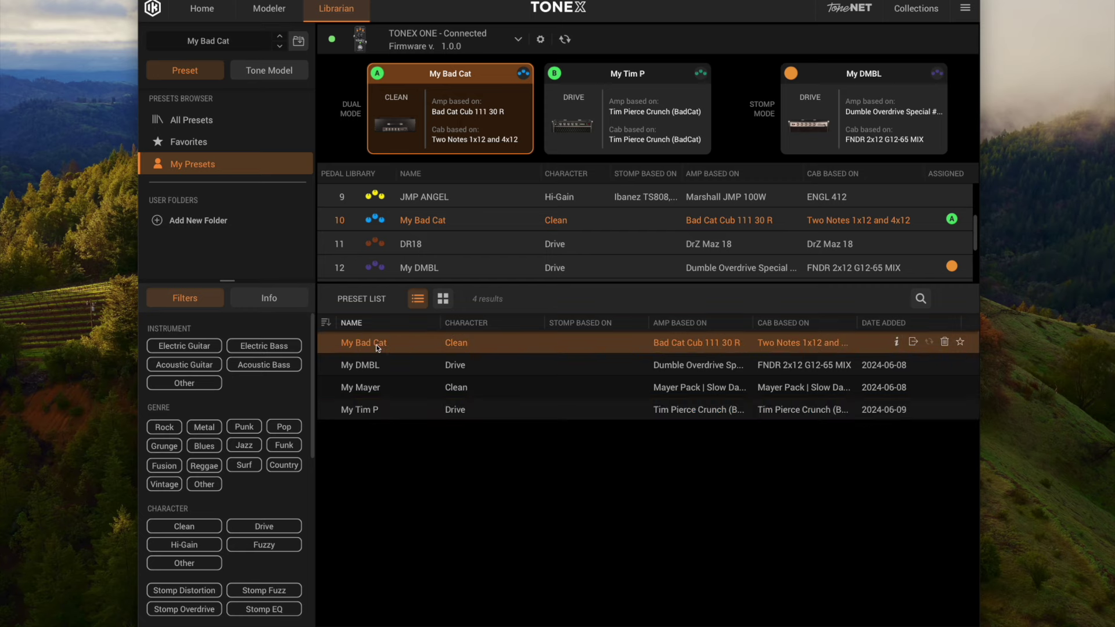
pyautogui.moveTo(378, 347); pyautogui.dragTo(433, 203)
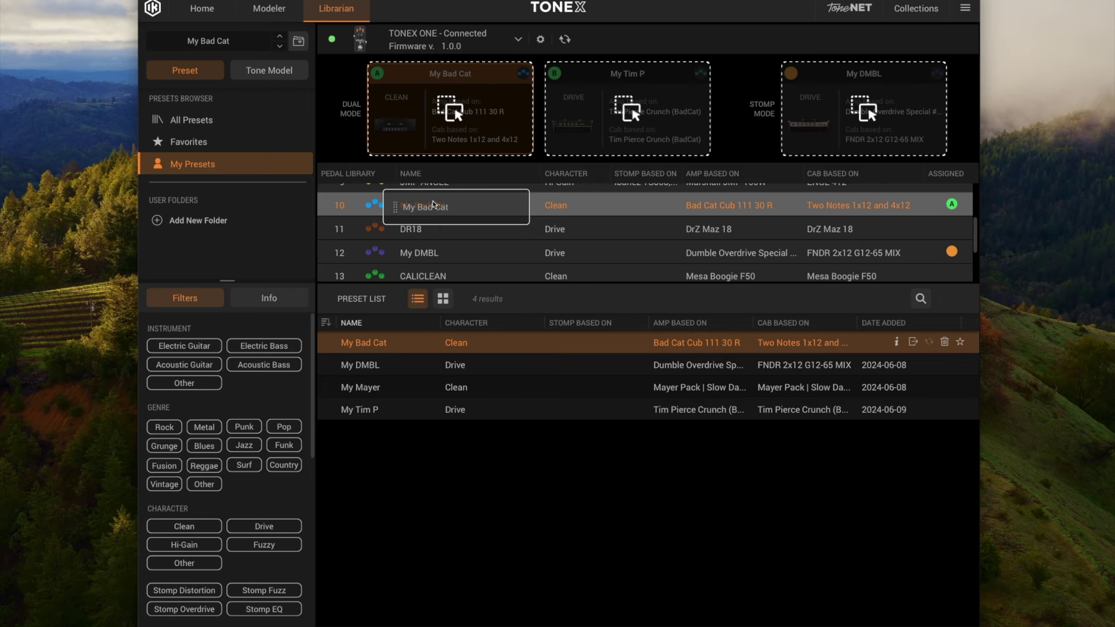
pyautogui.moveTo(434, 205); pyautogui.dragTo(435, 206)
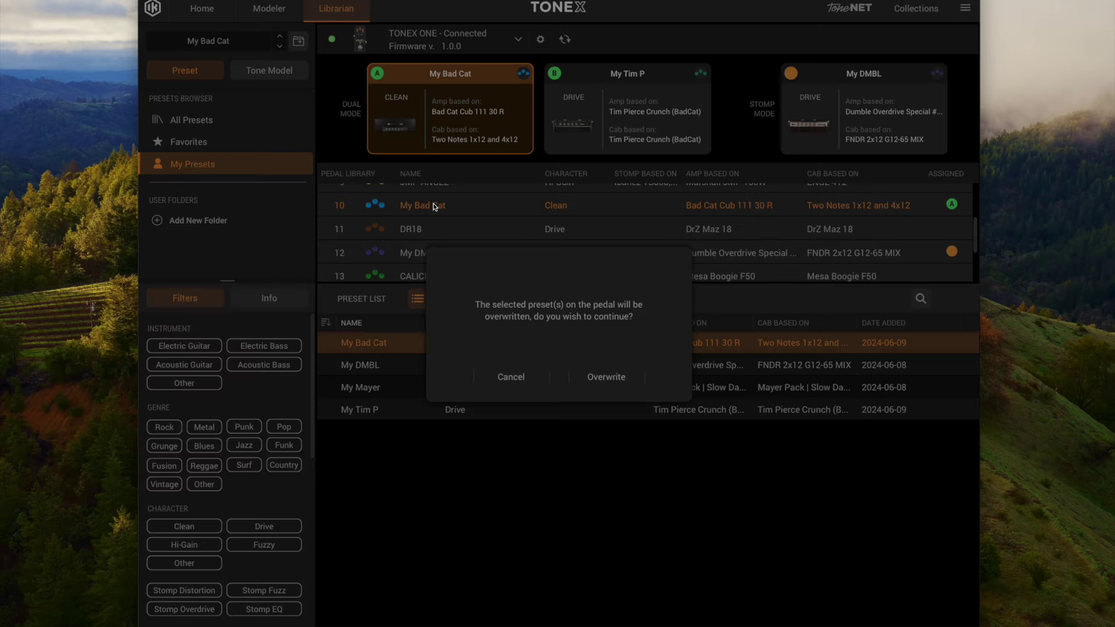
pyautogui.click(596, 372)
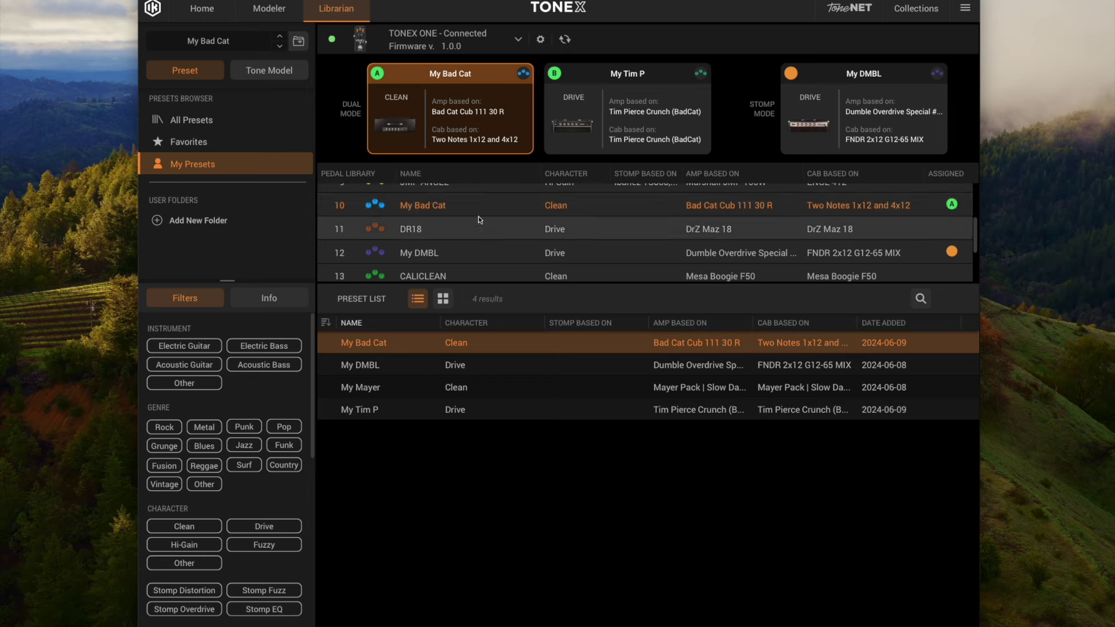
# Swap presets A and B until My Bad Cat is on A, with My Tim P active on B
pyautogui.moveTo(415, 232); pyautogui.dragTo(431, 119)
pyautogui.moveTo(414, 220); pyautogui.dragTo(602, 108)
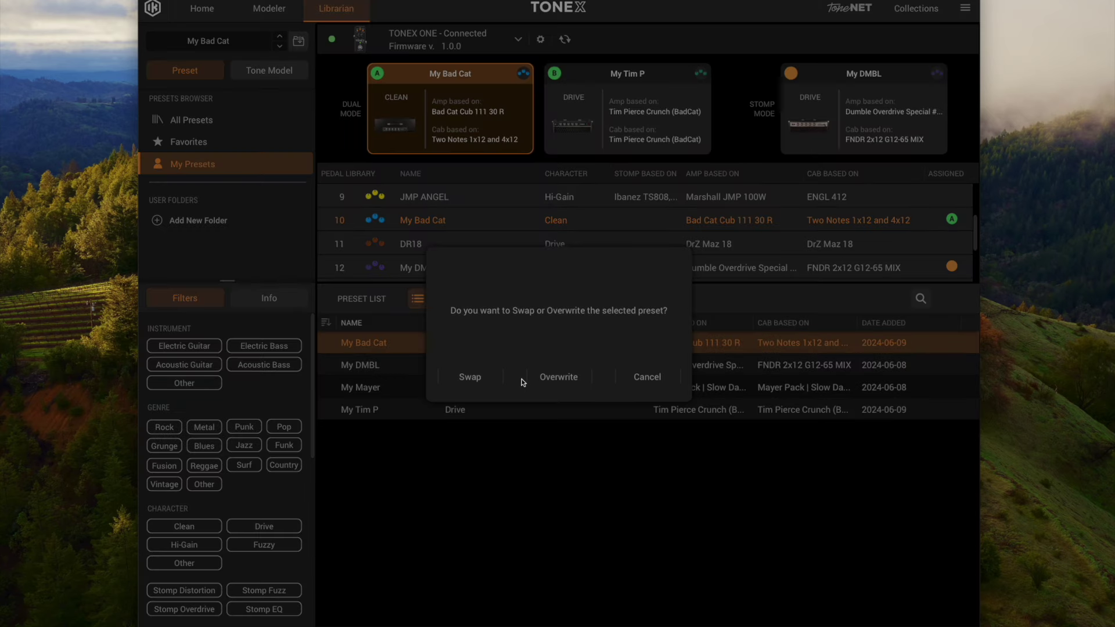
pyautogui.click(476, 376)
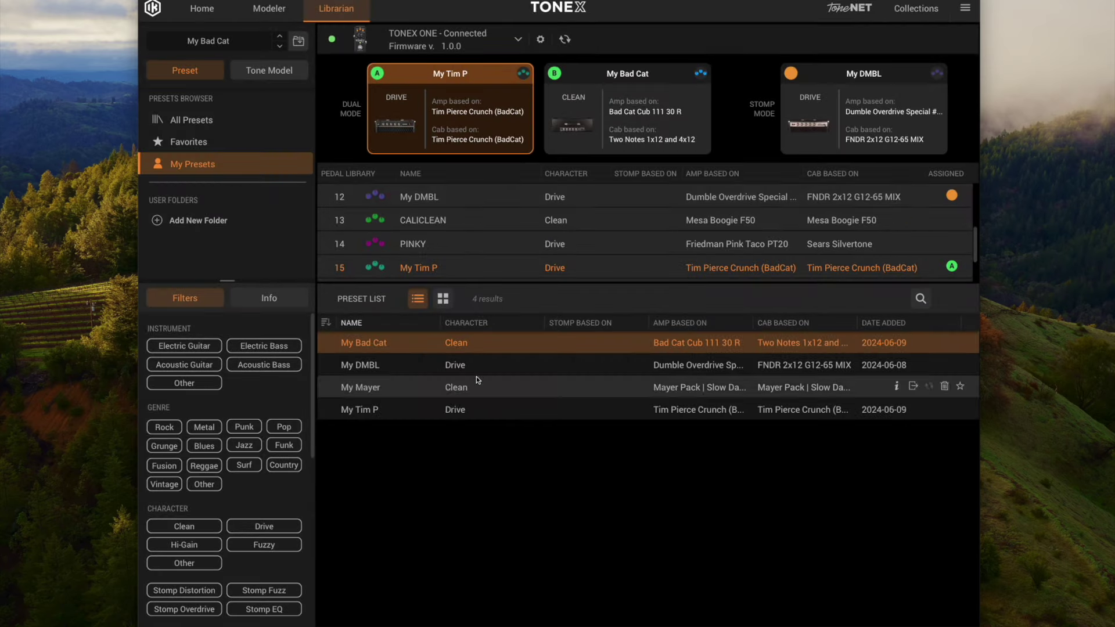
pyautogui.moveTo(616, 130); pyautogui.dragTo(448, 108)
pyautogui.click(468, 382)
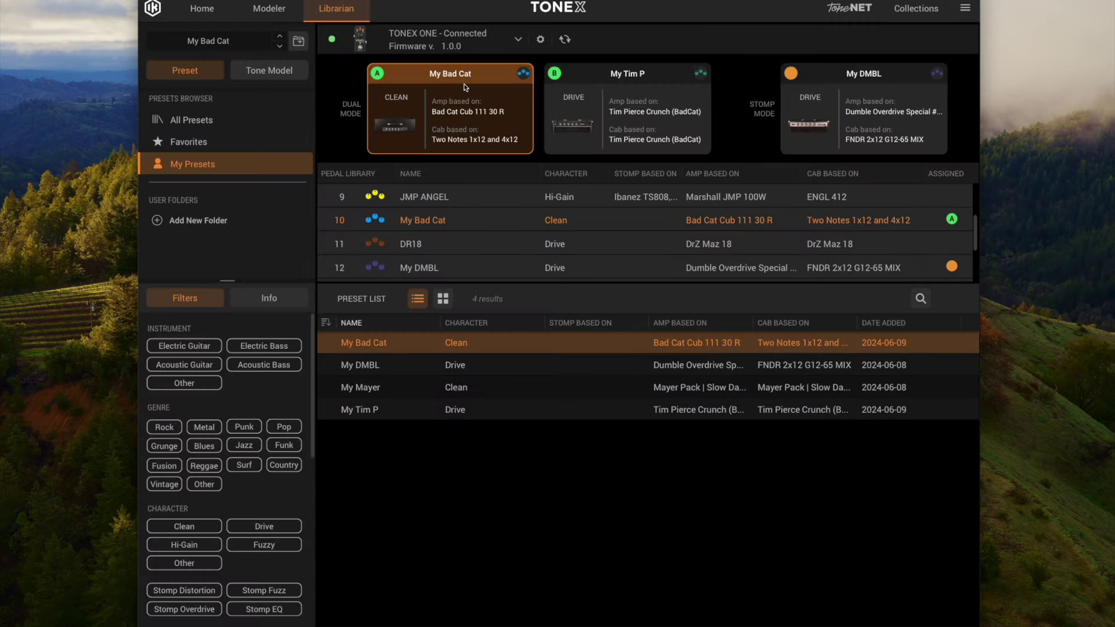
pyautogui.click(563, 89)
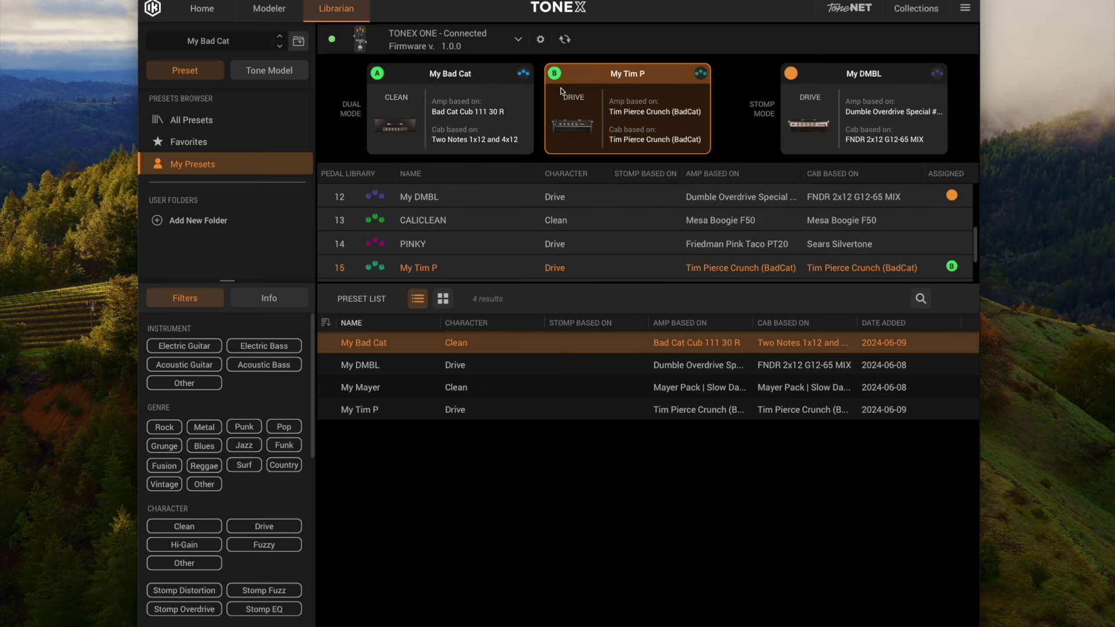
# Colour slot B's My Tim P card red and slot A's My Bad Cat card blue
pyautogui.click(701, 73)
pyautogui.click(708, 116)
pyautogui.click(524, 74)
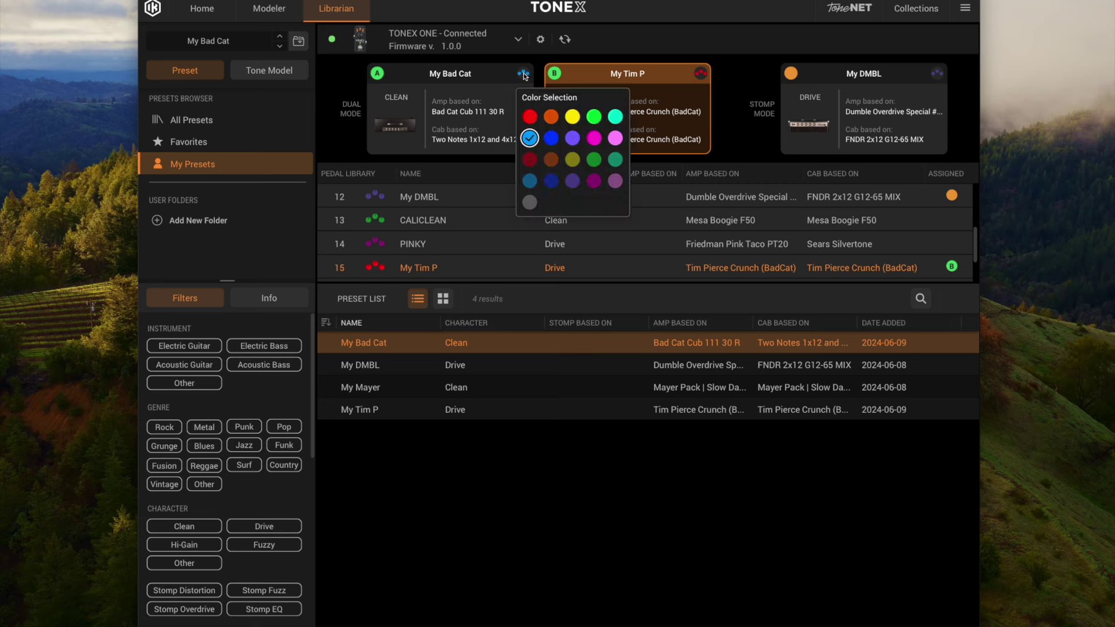
pyautogui.click(553, 137)
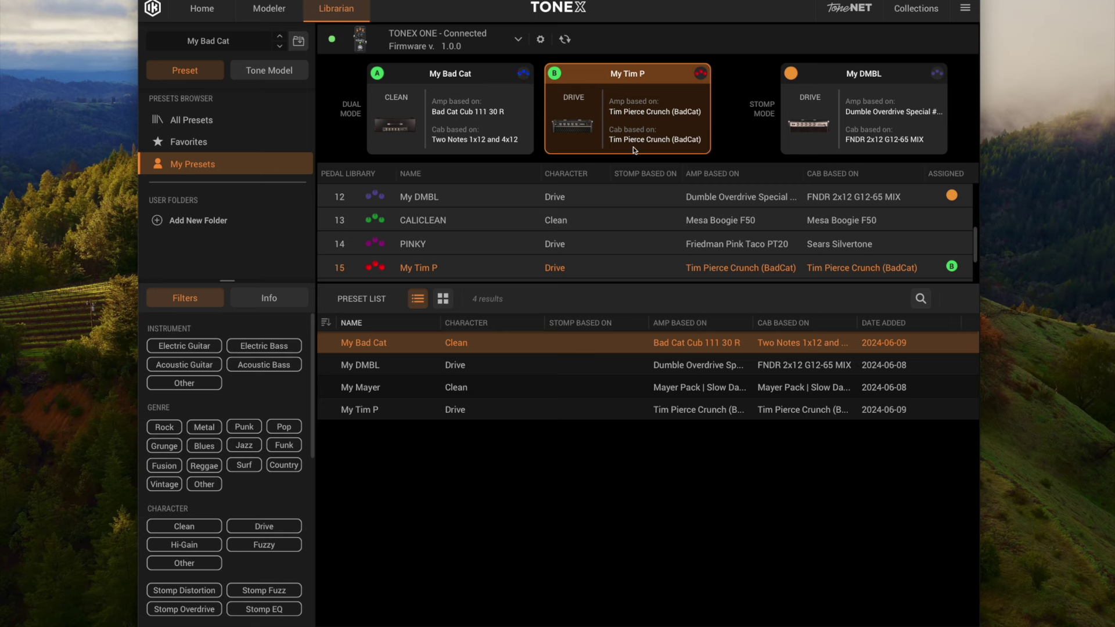
# Switch between My Bad Cat and My Tim P to check the colours, ending on My Bad Cat
pyautogui.click(494, 91)
pyautogui.click(586, 104)
pyautogui.click(486, 91)
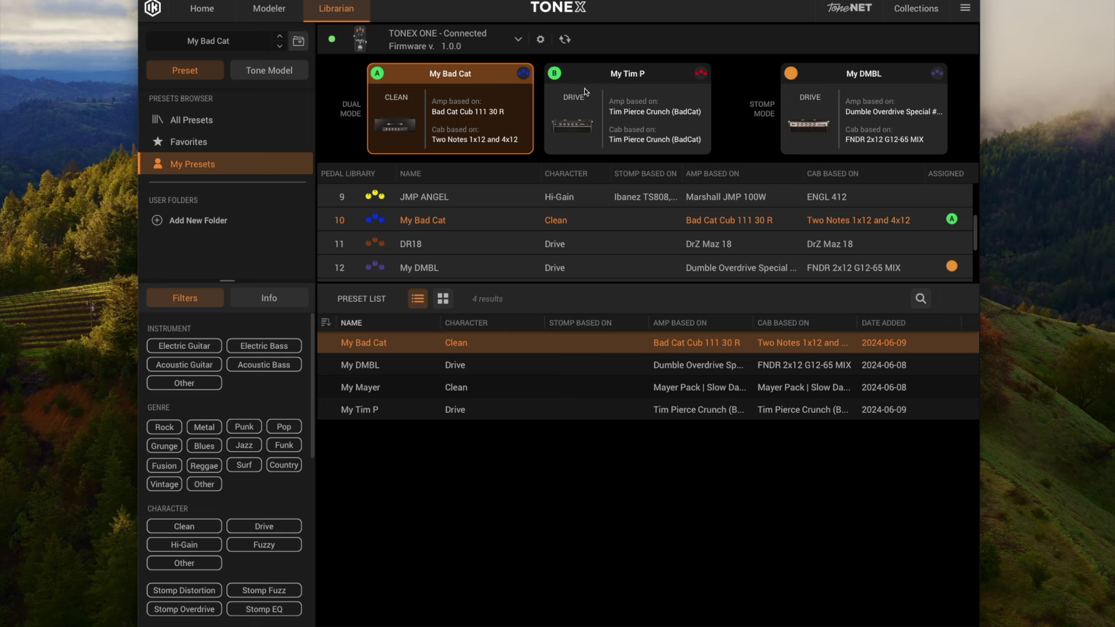
pyautogui.click(585, 91)
pyautogui.click(479, 100)
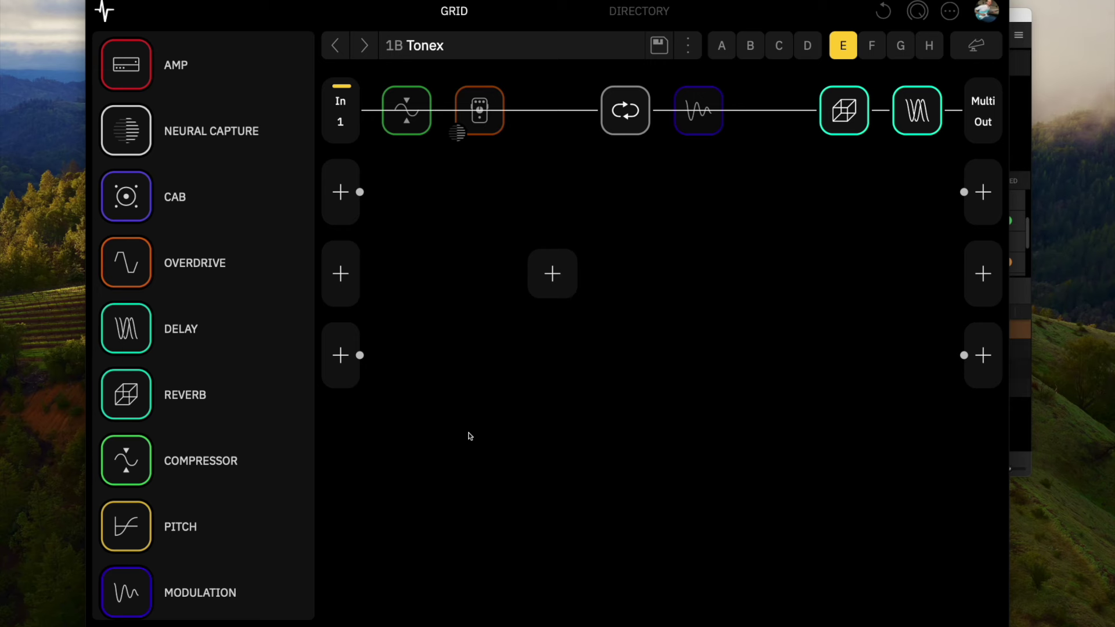
# Inspect the FX Loop, Analog Delay, Plate reverb, Flanger Engine, Archer Ikon and Jewel blocks in turn
pyautogui.click(624, 112)
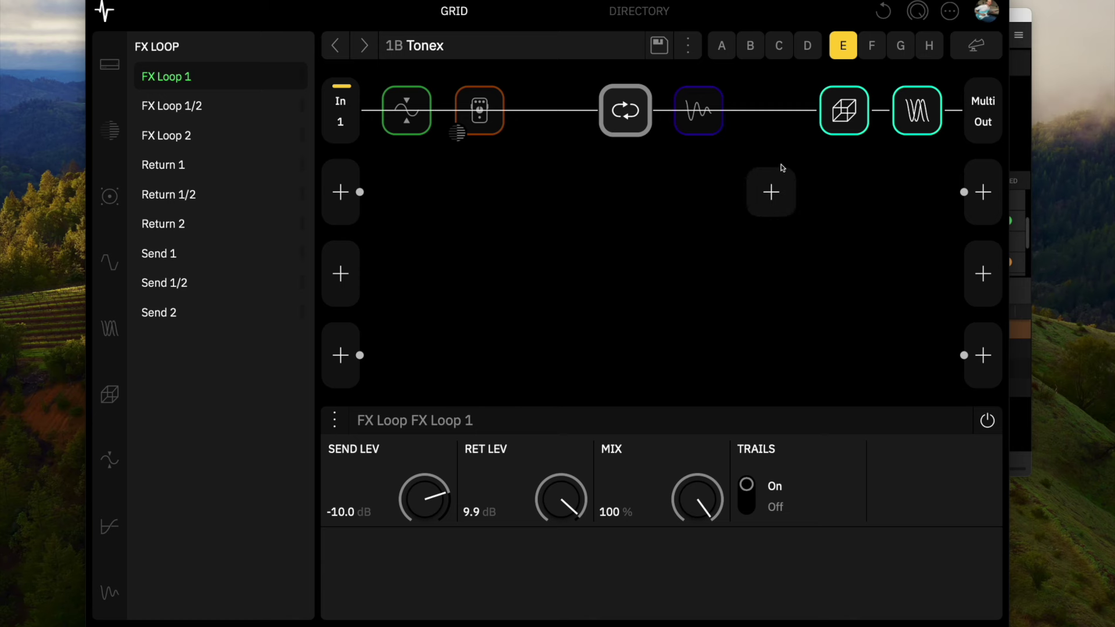
pyautogui.click(914, 115)
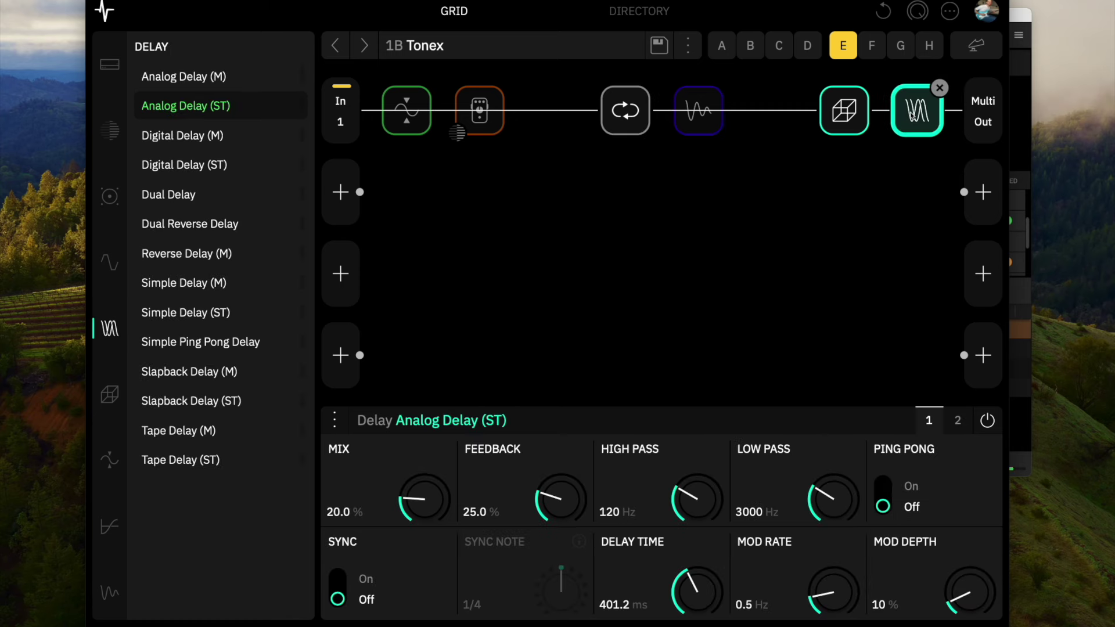
pyautogui.click(858, 110)
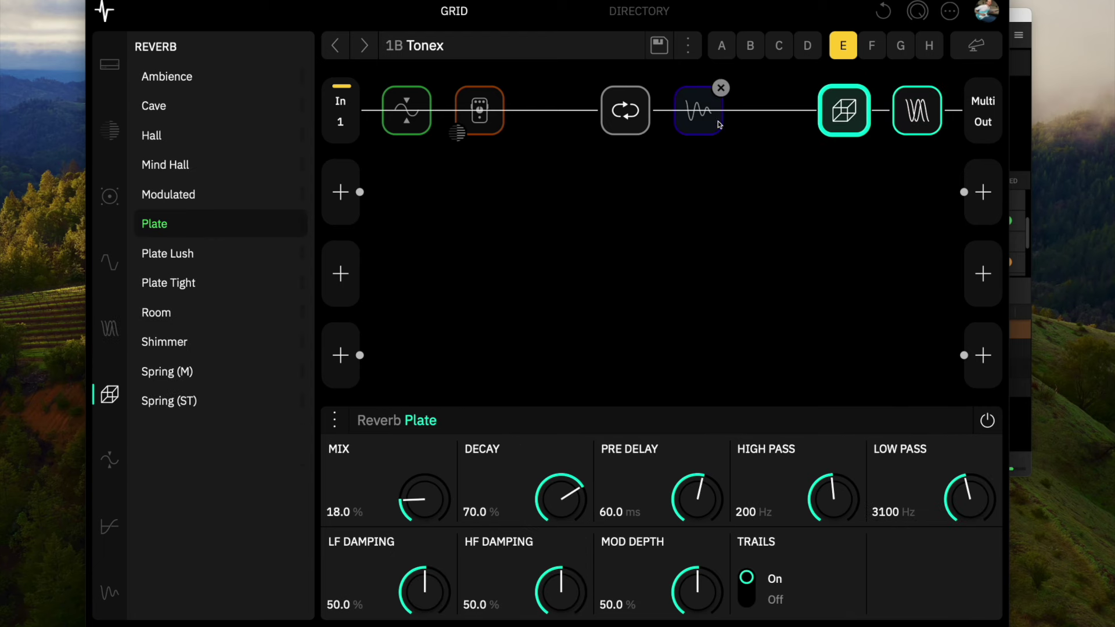
pyautogui.click(700, 123)
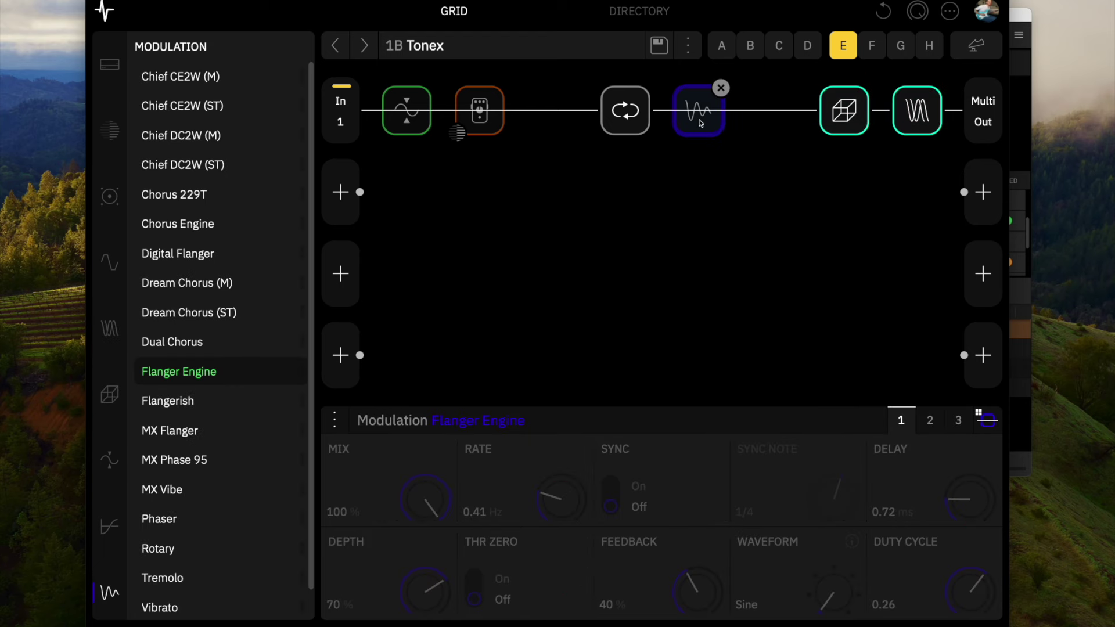
pyautogui.click(482, 103)
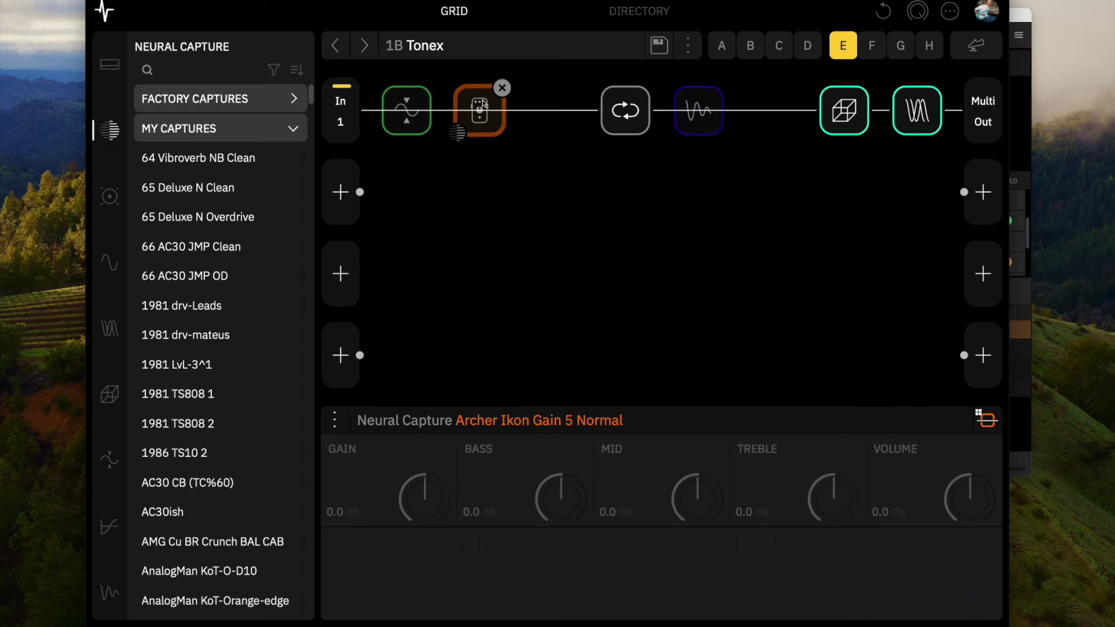
pyautogui.click(406, 118)
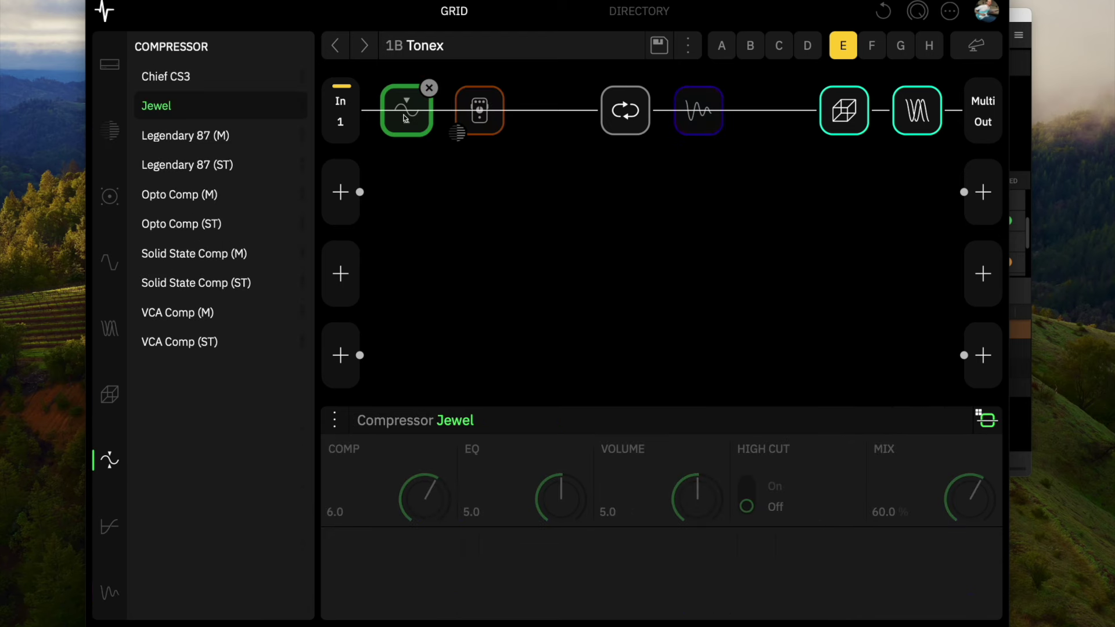
pyautogui.moveTo(483, 188)
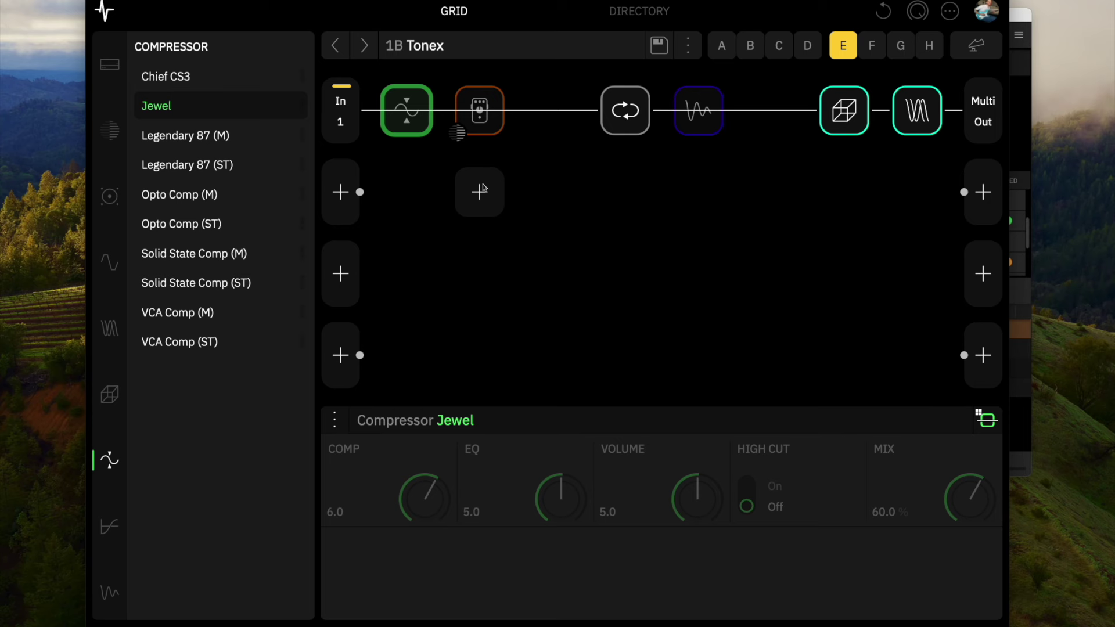
pyautogui.click(531, 219)
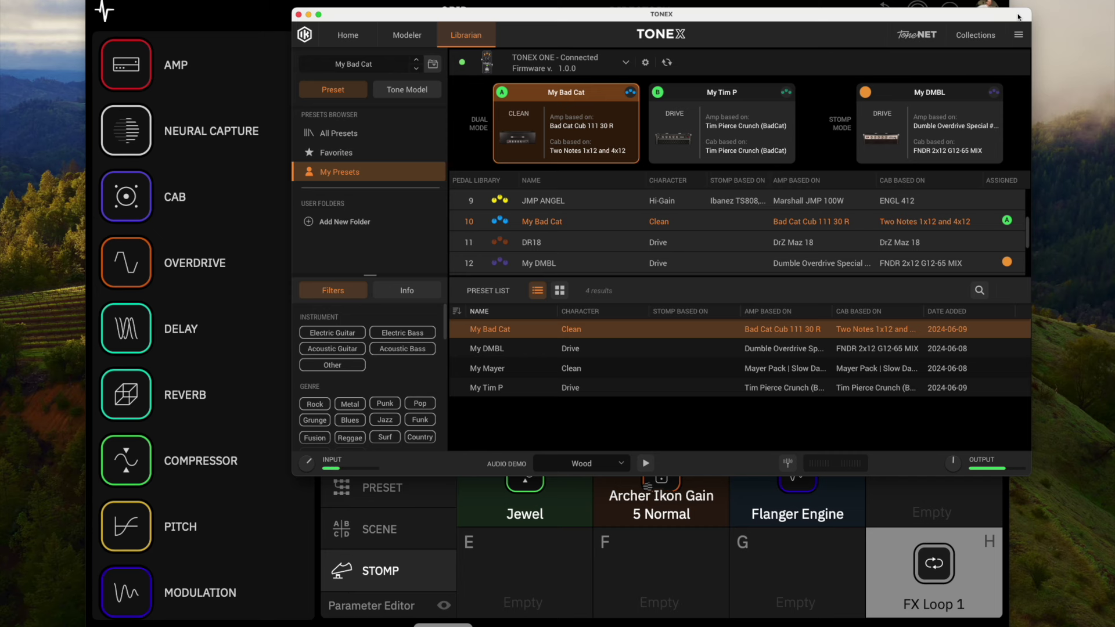
pyautogui.click(1020, 87)
pyautogui.press('super+Tab')
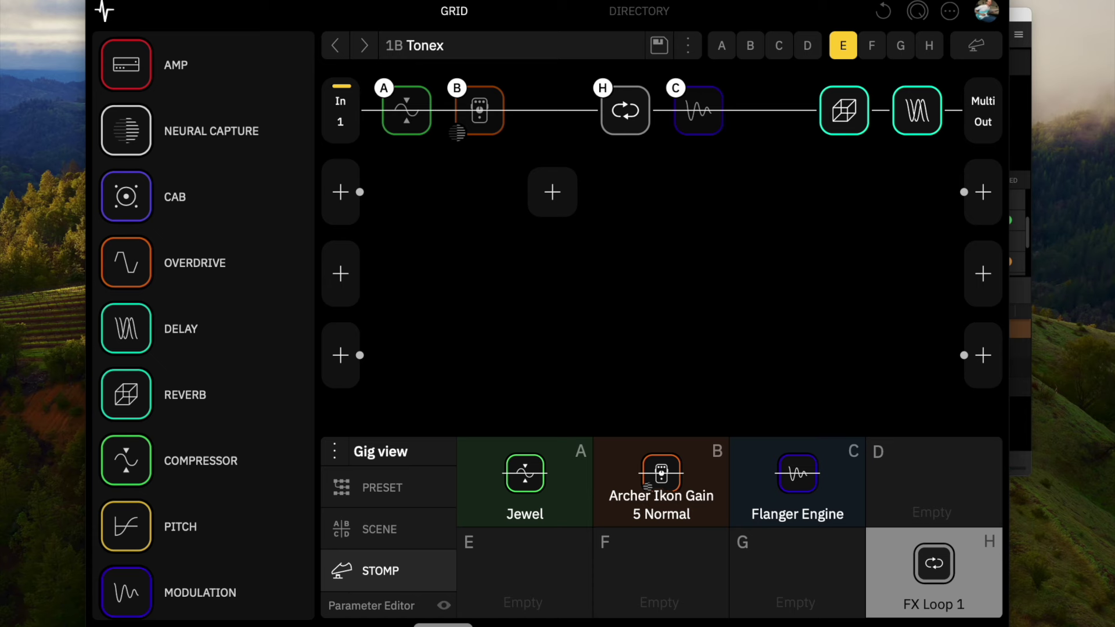
# Bring the TONEX Librarian window in front of Cortex Control
pyautogui.click(1019, 12)
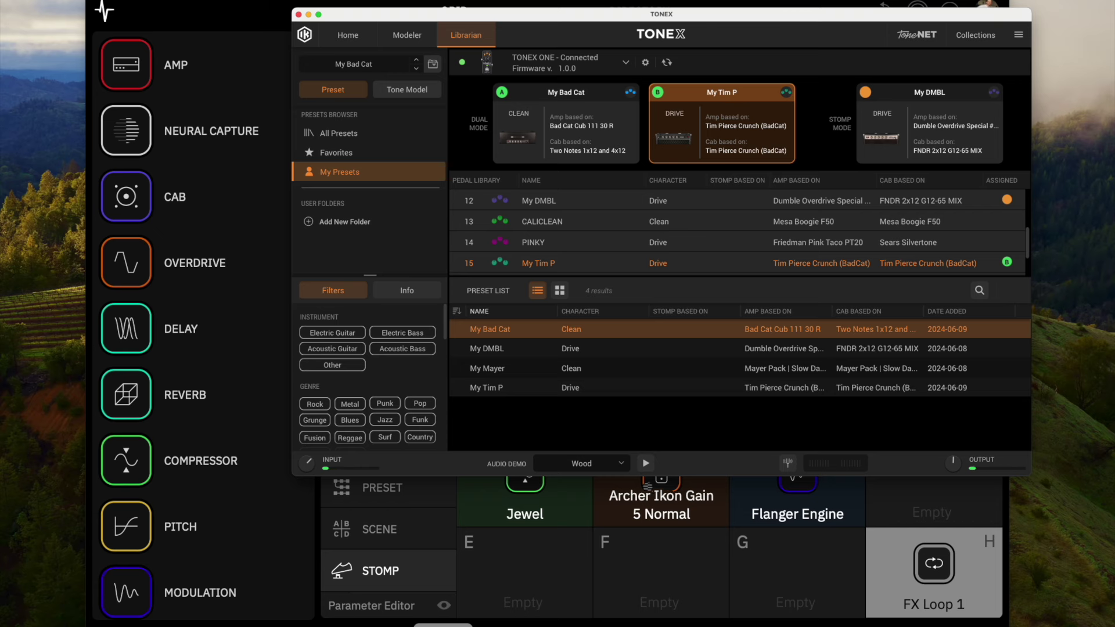
# Return to the Cortex Control editor with Cmd+Tab
pyautogui.press('super+Tab')
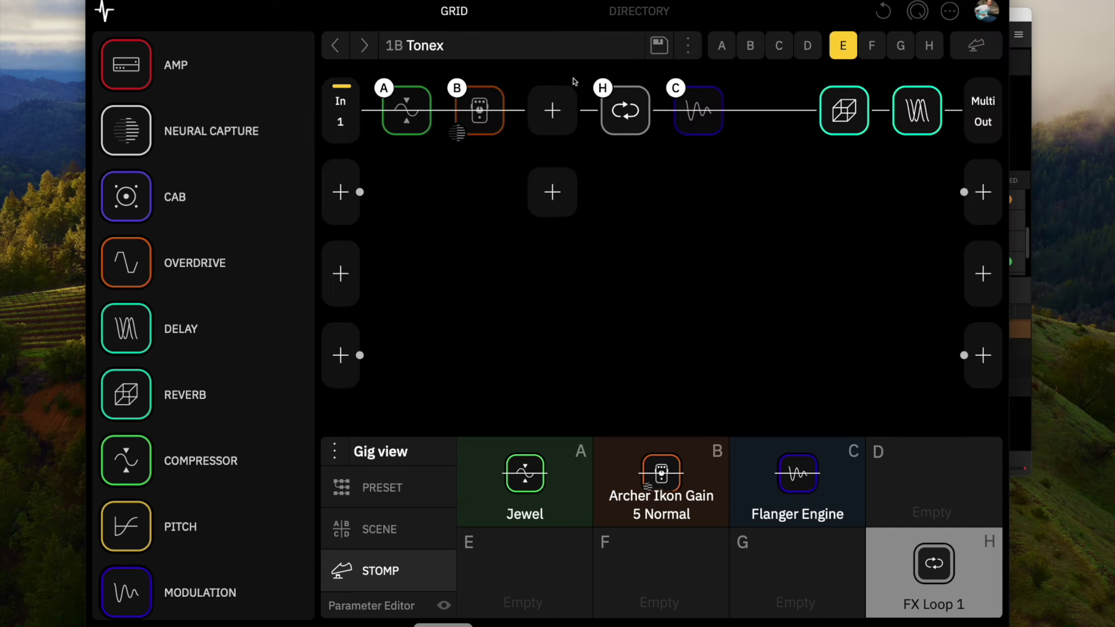
# Select the Jewel block, then turn on the Jewel and Archer Ikon Gain 5 Normal stomps
pyautogui.click(410, 117)
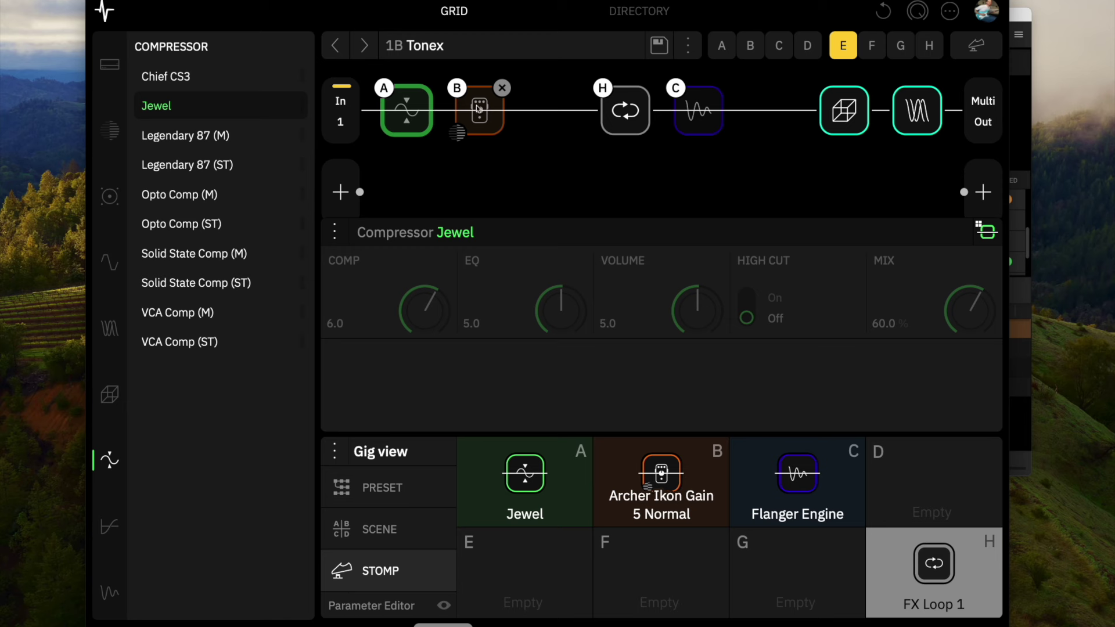
pyautogui.click(526, 468)
pyautogui.click(629, 463)
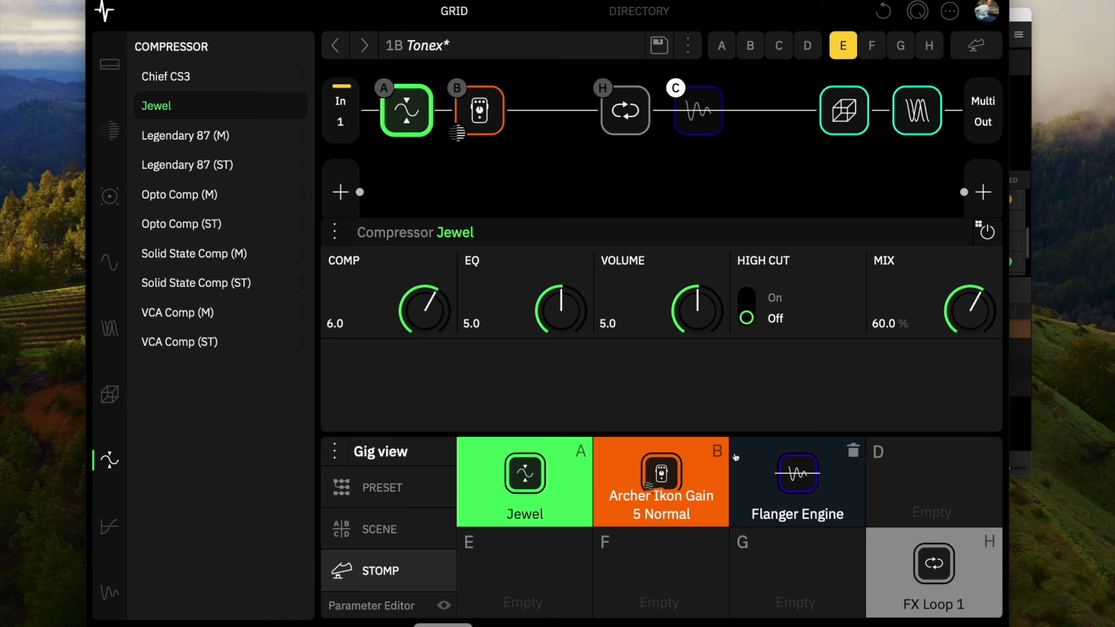
# Turn on the Flanger Engine stomp in the Gig view grid
pyautogui.click(769, 460)
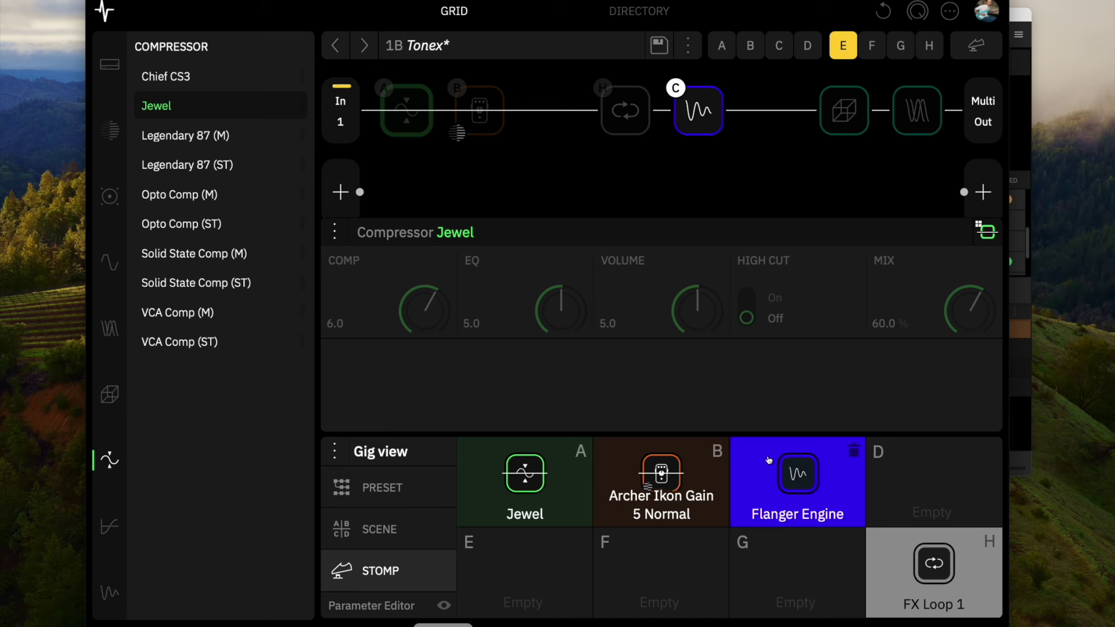
# Jump to the TONEX Librarian, then bring Cortex Control back to the front
pyautogui.press('super+Tab')
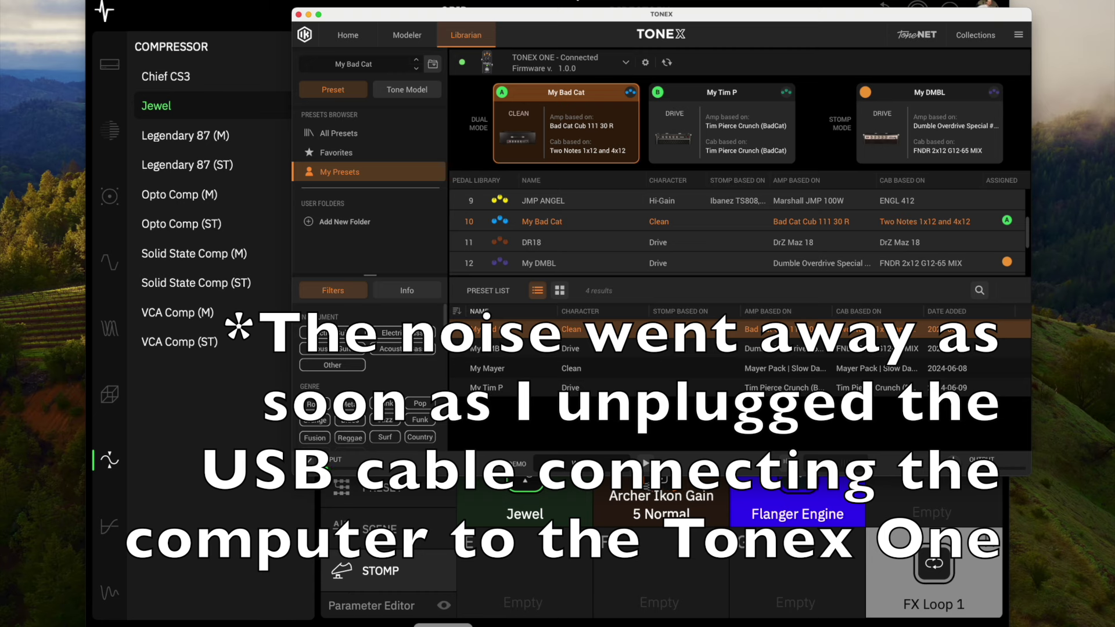
pyautogui.click(762, 474)
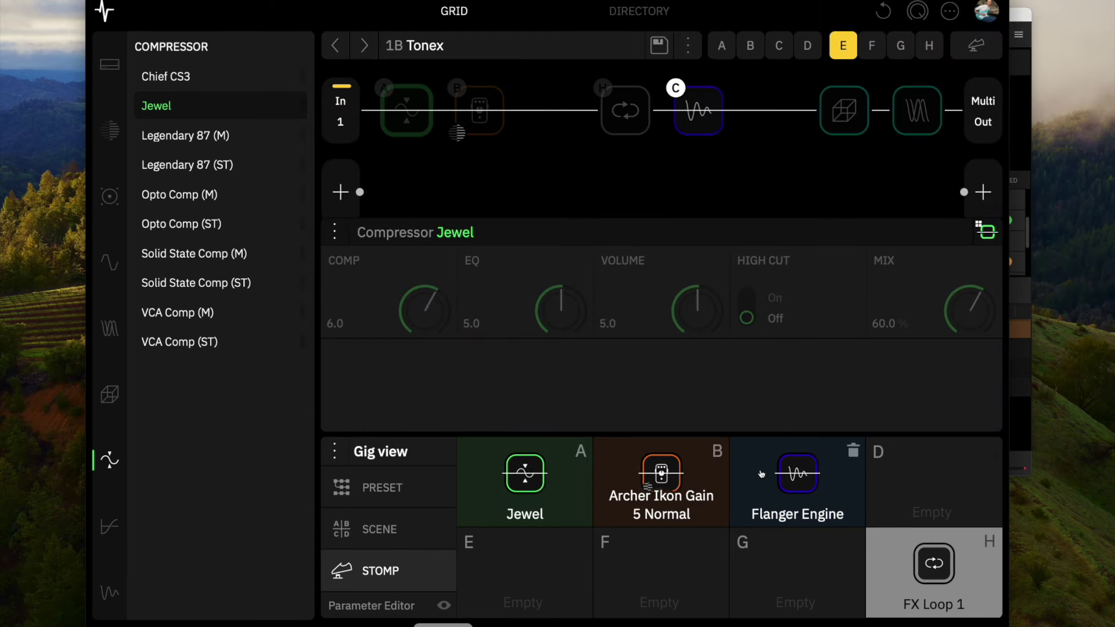